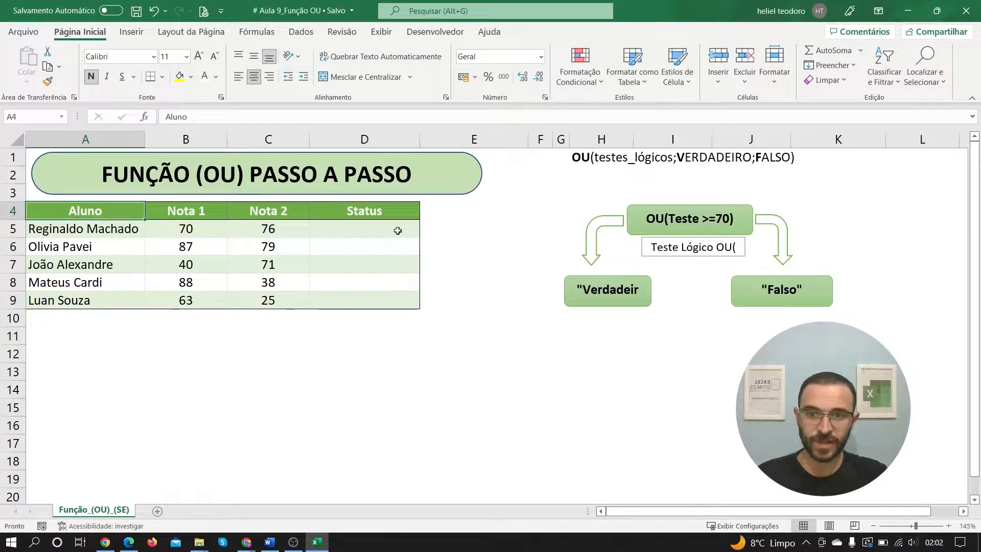
# - Start an OU formula in D5, examine its logical arguments in the function arguments dialog, and cancel the entry
pyautogui.click(380, 233)
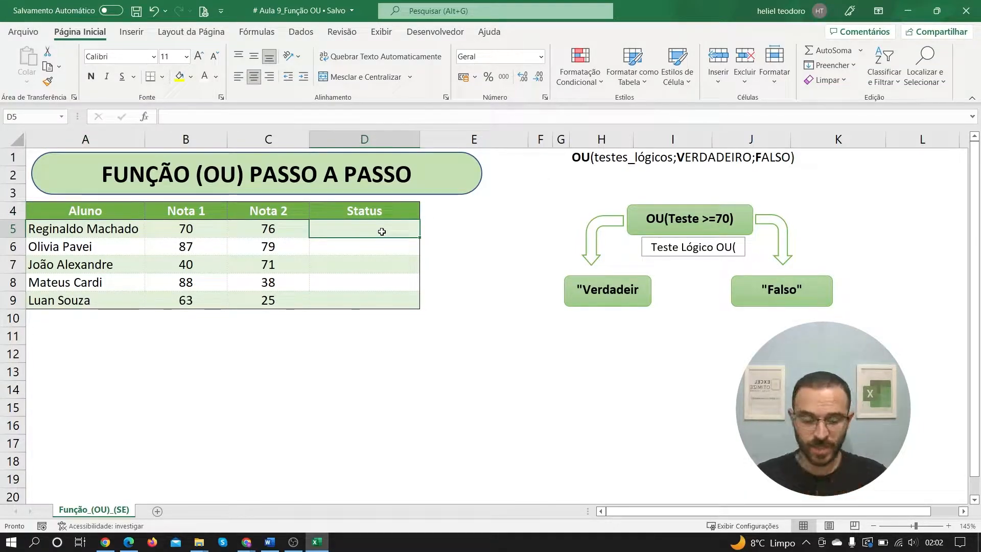
pyautogui.write('=')
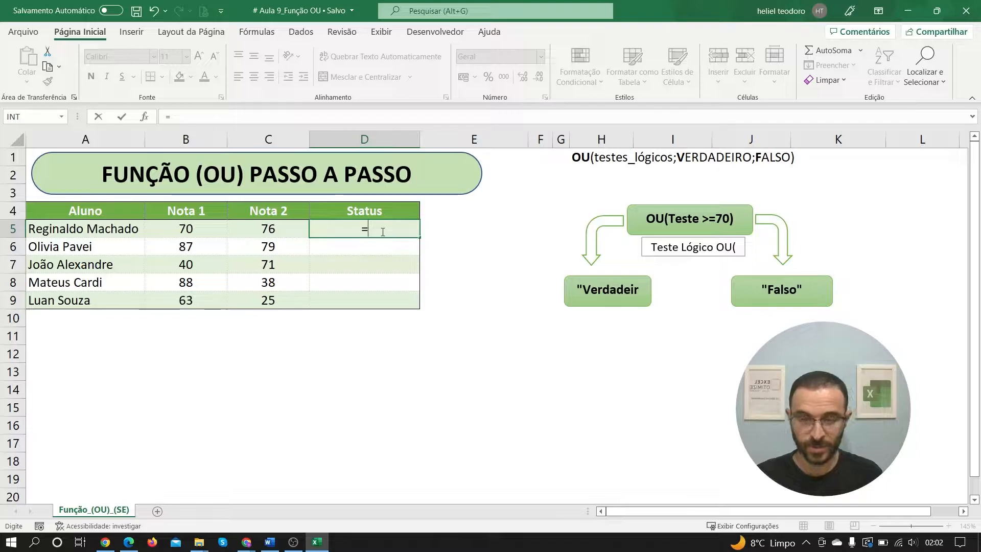
pyautogui.write('ou')
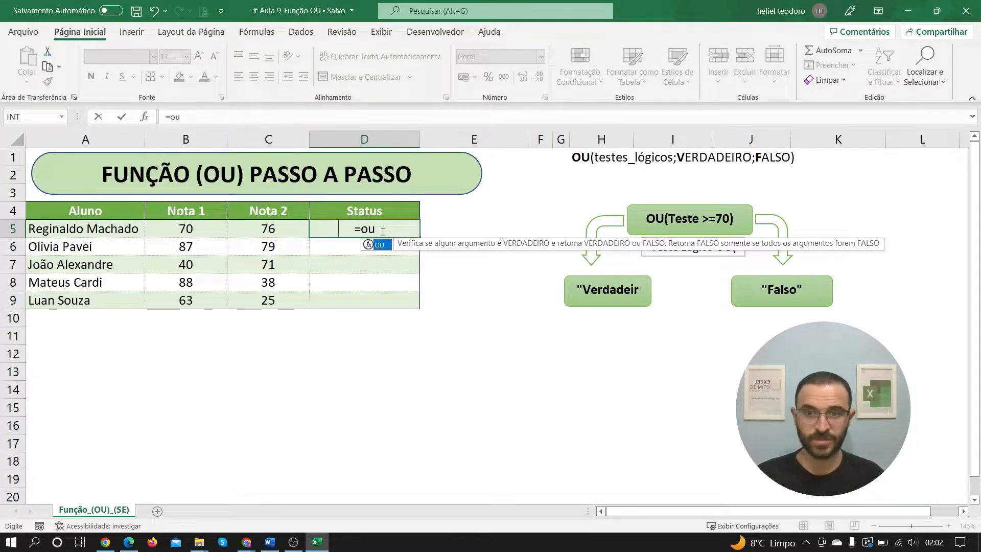
pyautogui.press('Tab')
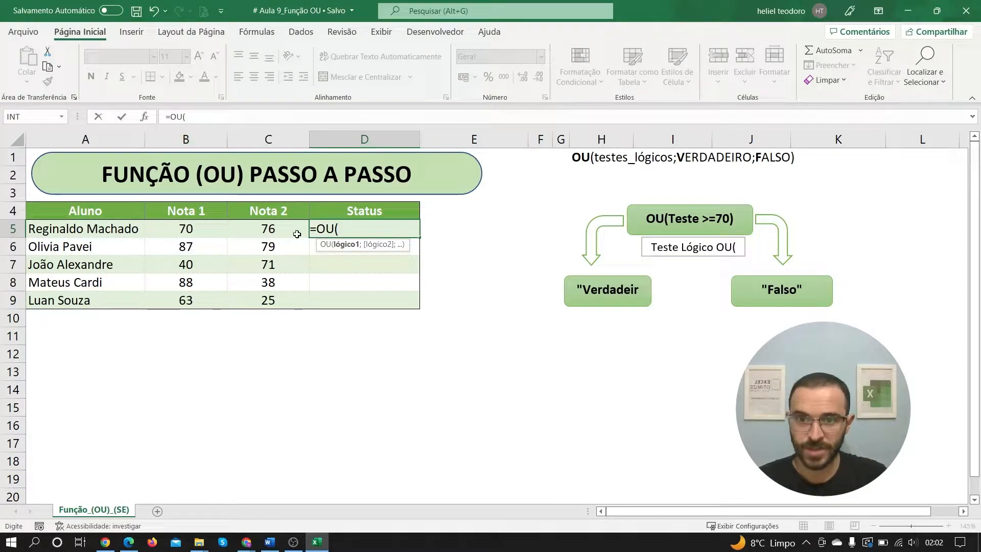
pyautogui.click(145, 117)
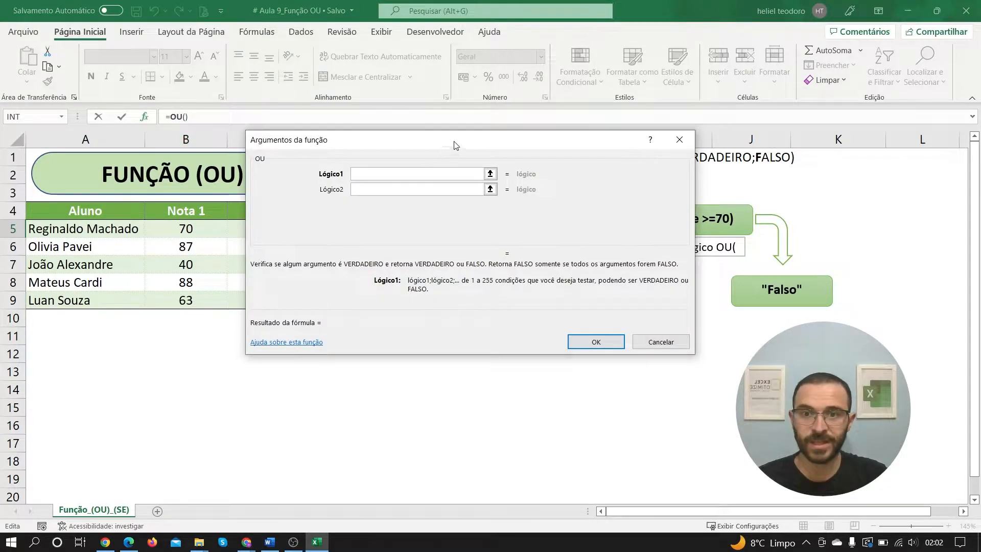
pyautogui.moveTo(448, 147); pyautogui.dragTo(438, 136)
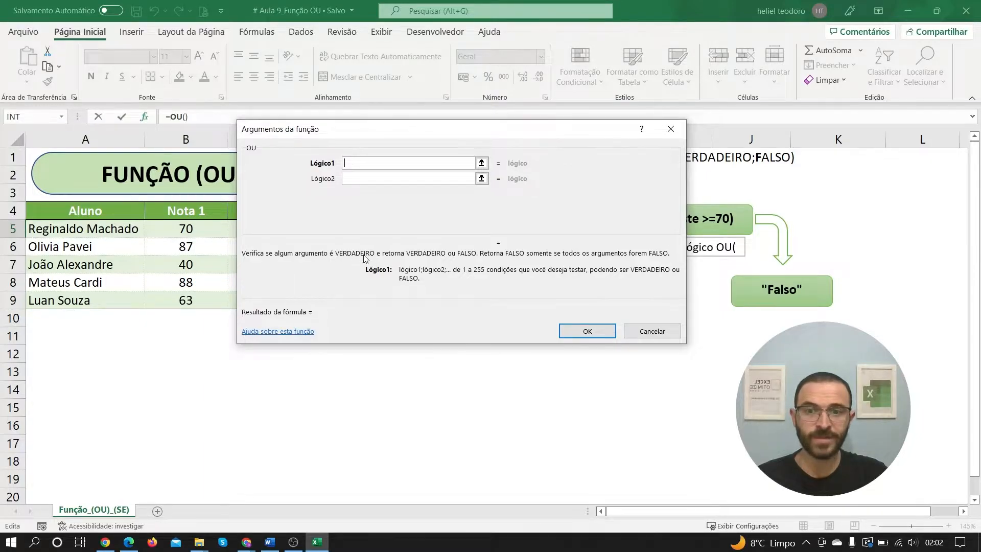
pyautogui.moveTo(519, 134); pyautogui.dragTo(441, 133)
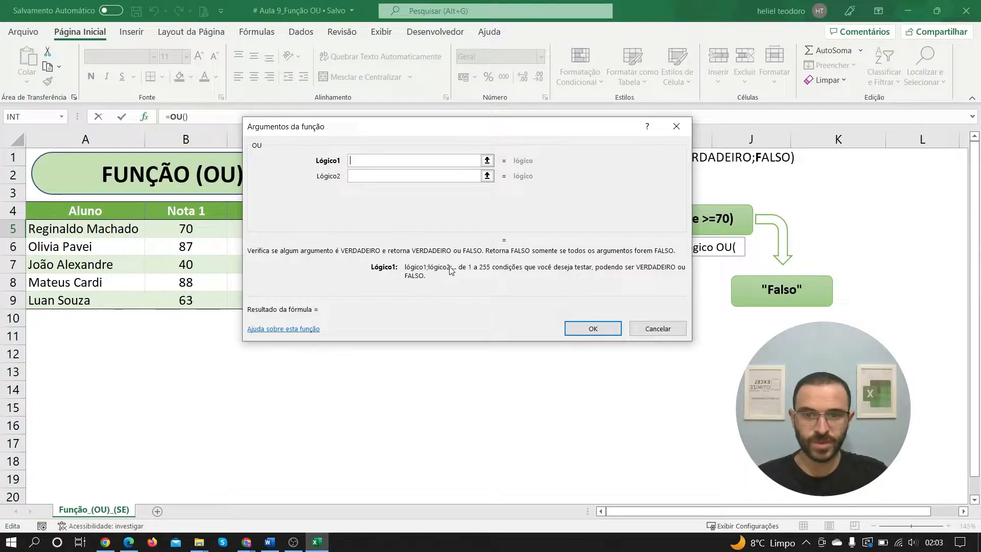
pyautogui.click(387, 176)
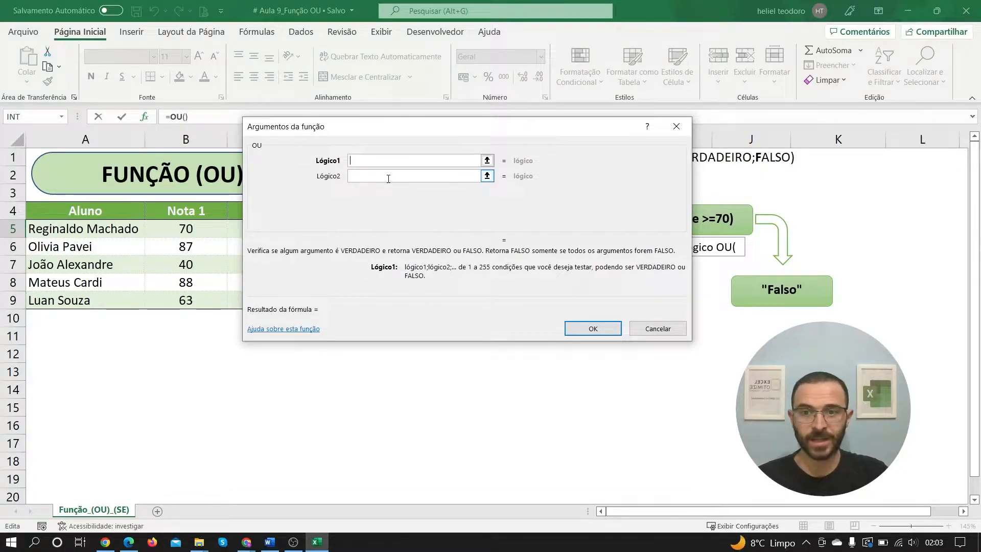
pyautogui.click(387, 192)
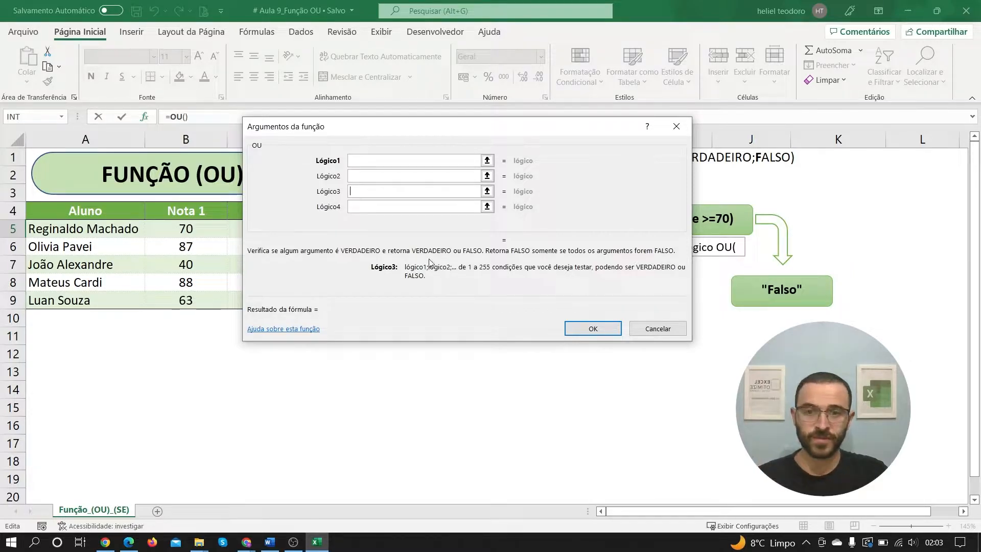
pyautogui.click(662, 334)
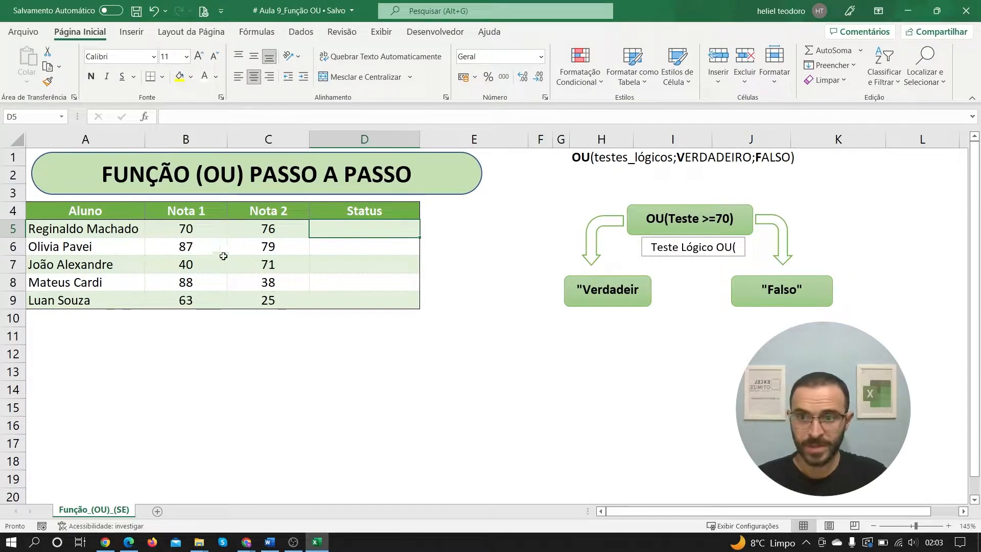
# - Enter the formula =OU(B5>=70) in Status cell D5 to test the first student's Nota 1
pyautogui.click(191, 229)
pyautogui.click(341, 228)
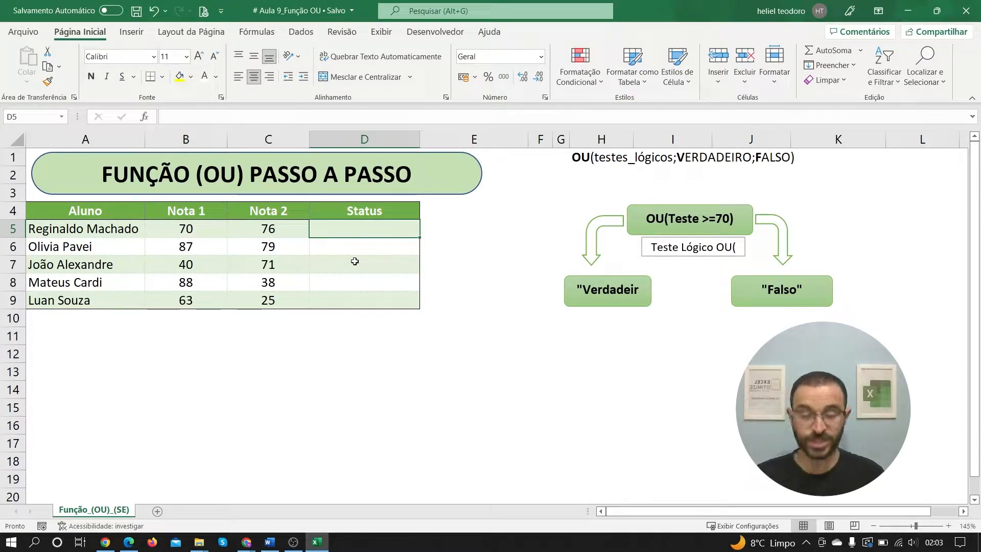
pyautogui.write('=OU(')
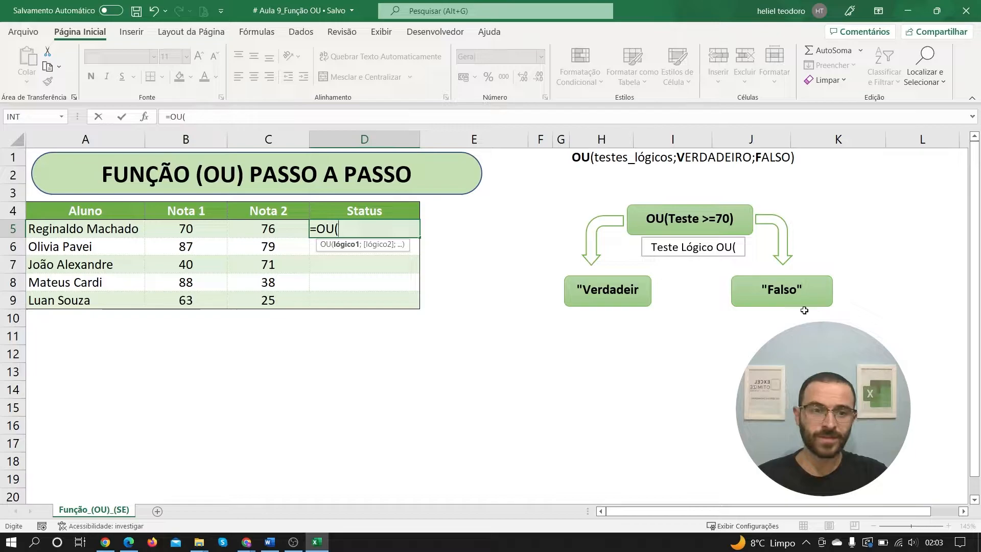
pyautogui.click(186, 229)
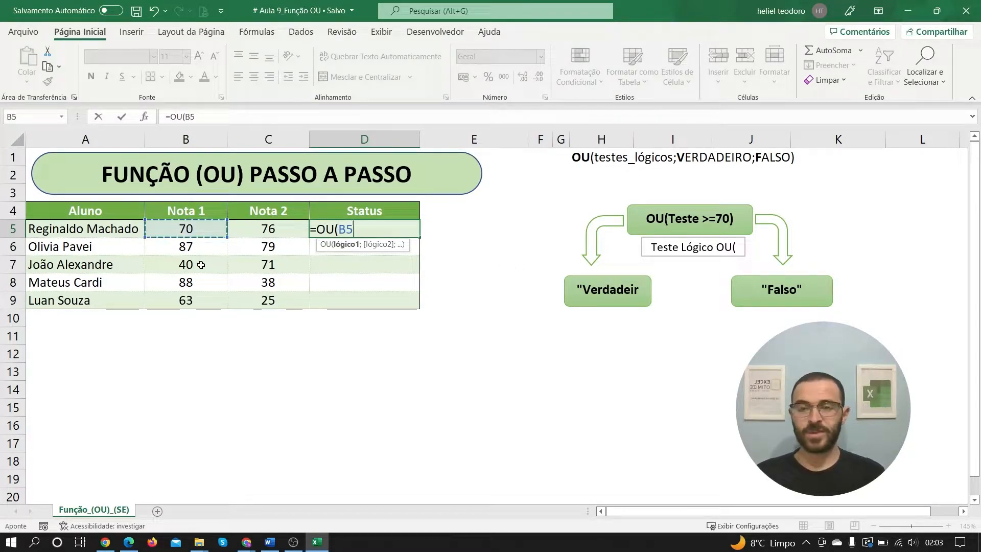
pyautogui.write('>=')
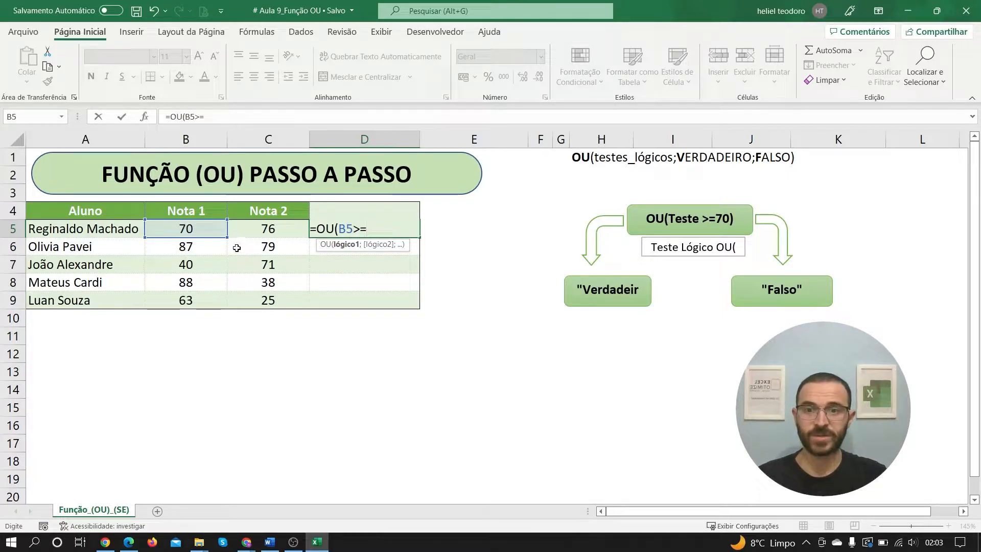
pyautogui.write('70)')
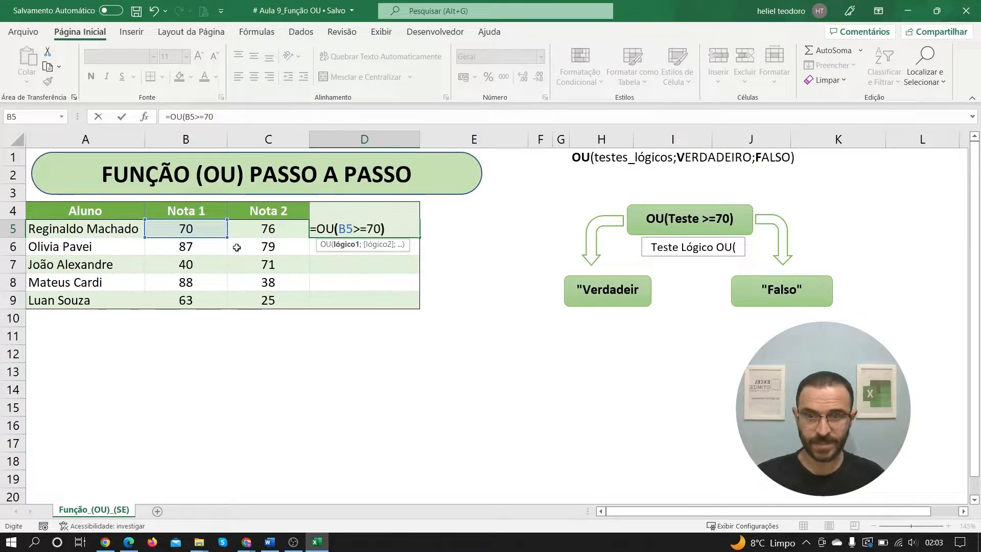
pyautogui.press('Return')
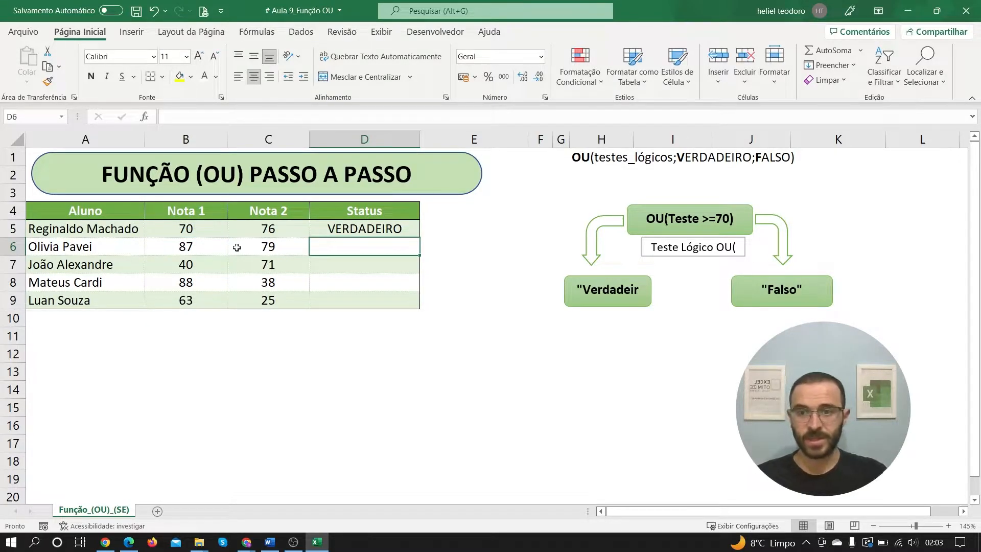
# - Fill the D5 formula down to D9 without copying the formatting
pyautogui.click(394, 231)
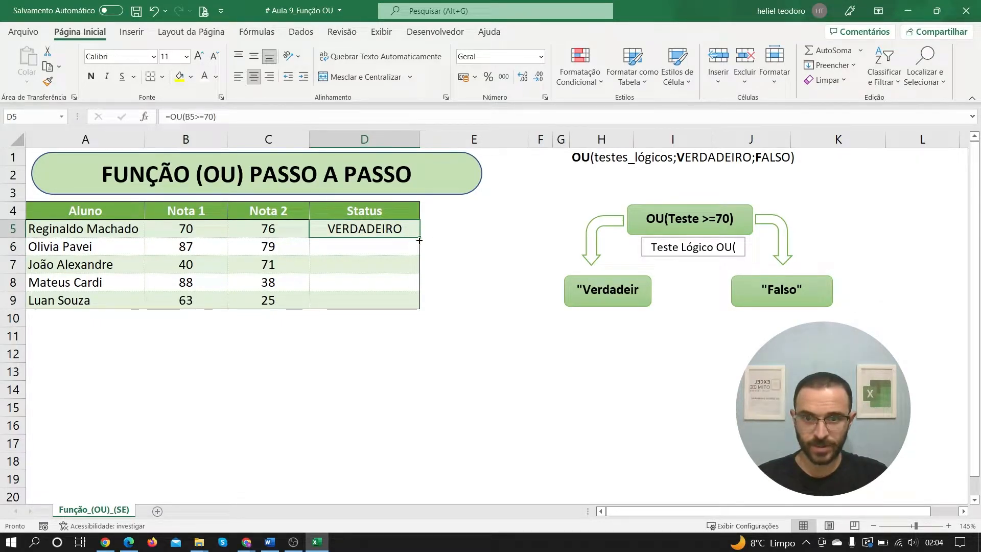
pyautogui.moveTo(419, 240); pyautogui.dragTo(421, 306)
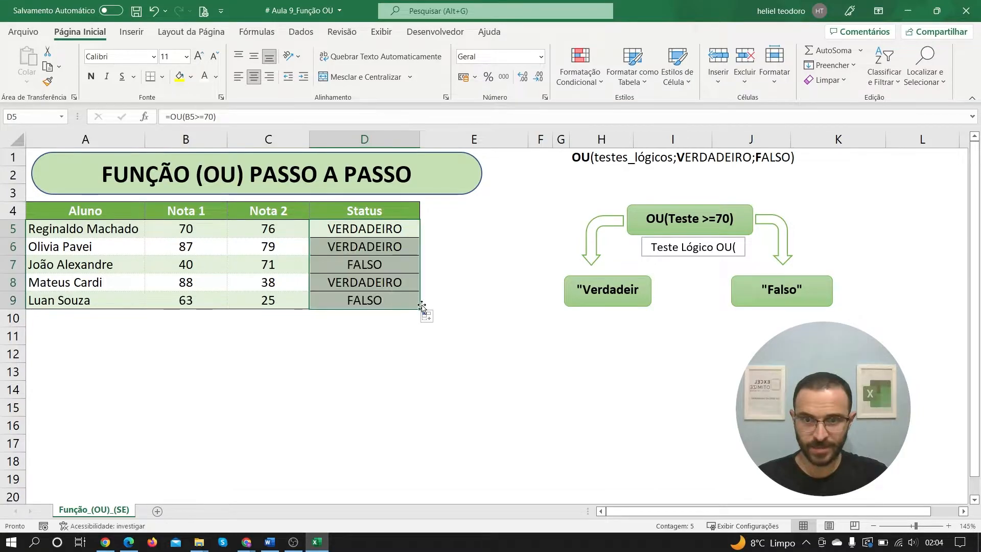
pyautogui.click(455, 266)
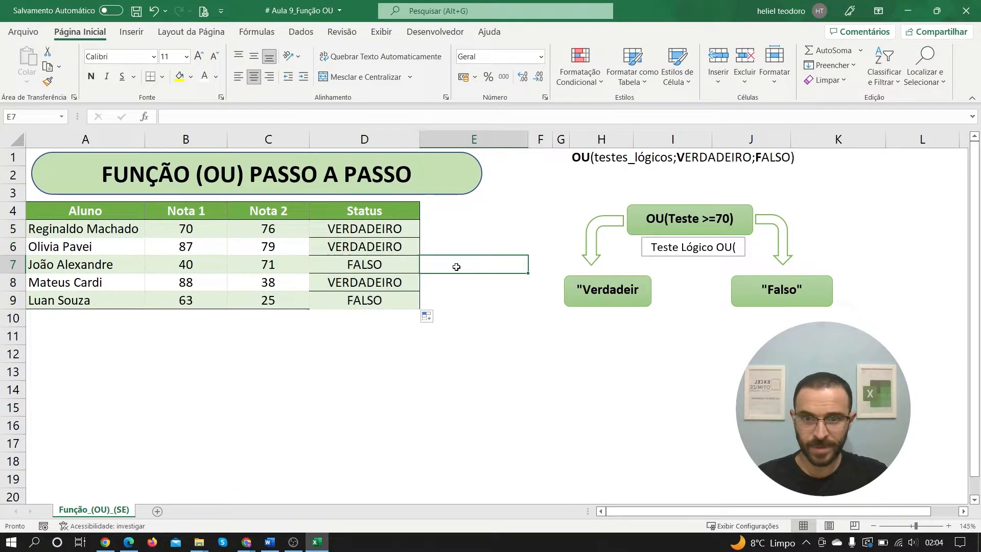
pyautogui.click(434, 319)
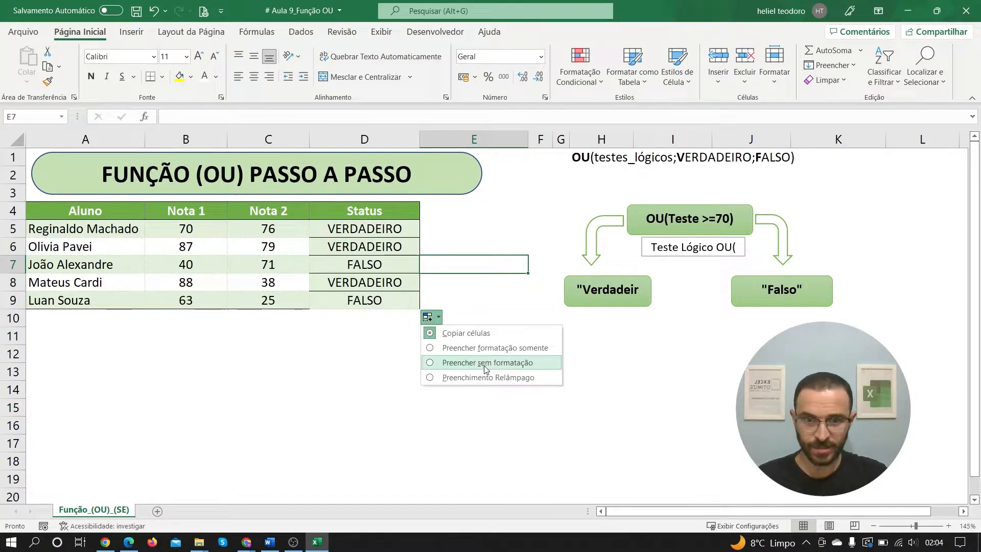
pyautogui.click(485, 363)
pyautogui.click(388, 335)
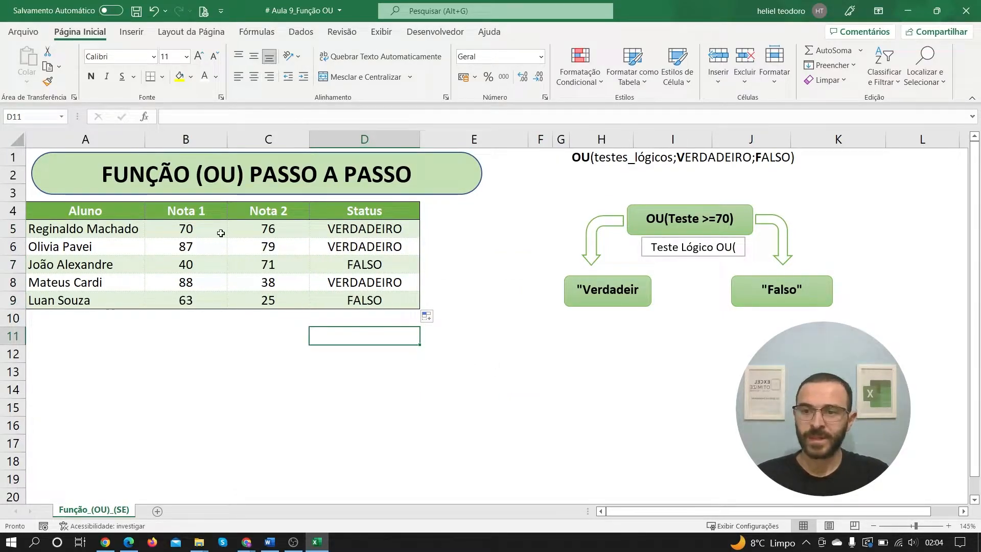
# - Compare each student's Nota 1 with the corresponding Status result in rows 5 to 9
pyautogui.click(190, 229)
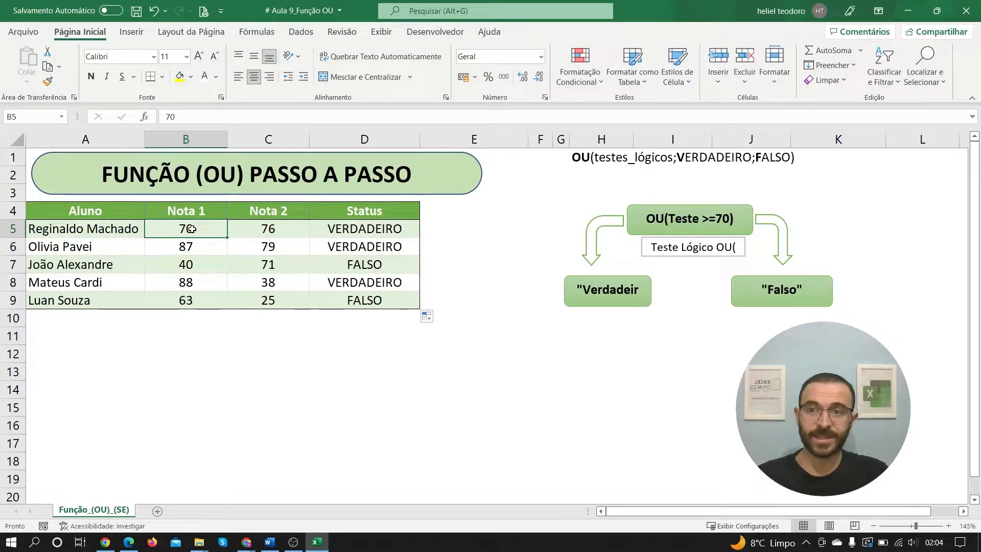
pyautogui.click(359, 228)
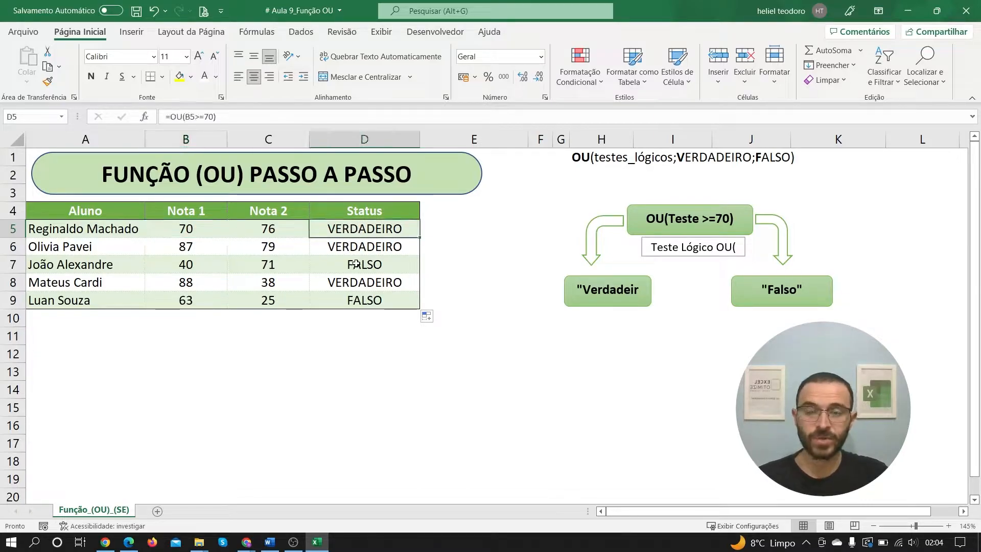
pyautogui.click(191, 246)
pyautogui.click(358, 247)
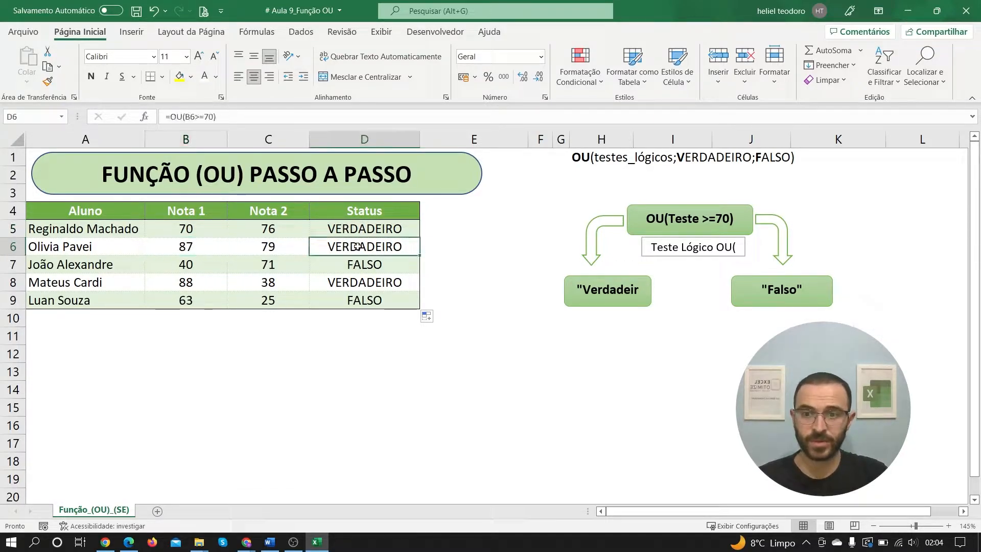
pyautogui.click(200, 264)
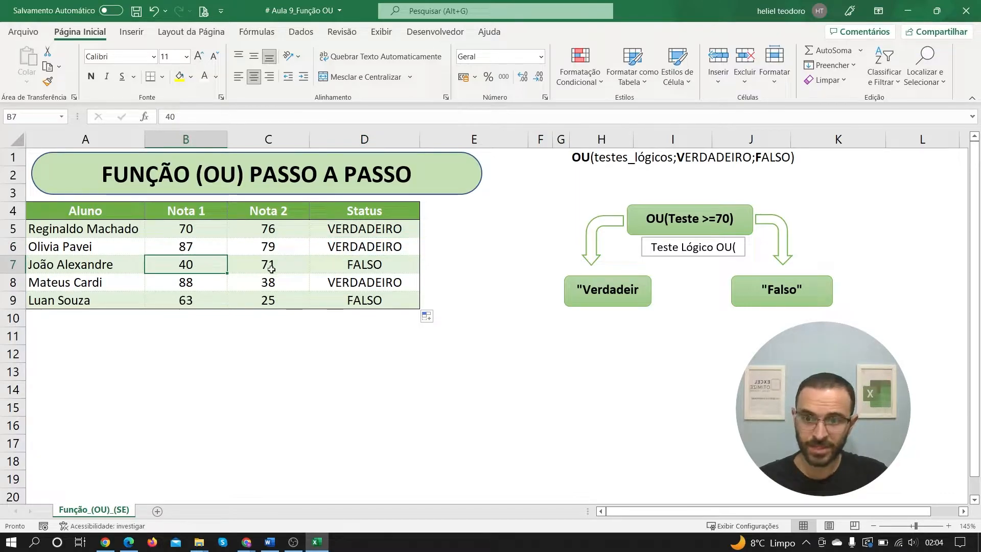
pyautogui.click(361, 265)
pyautogui.click(193, 284)
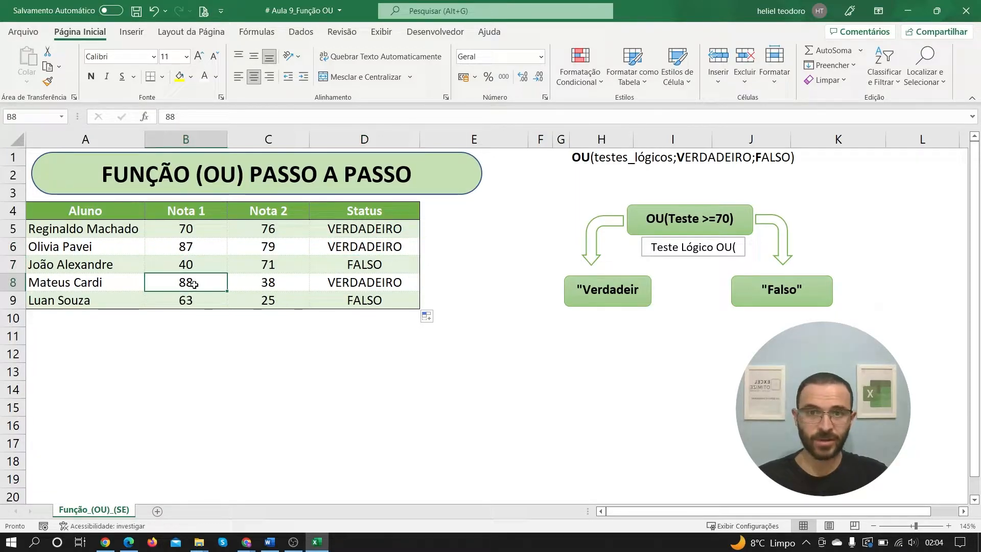
pyautogui.click(355, 285)
pyautogui.click(206, 301)
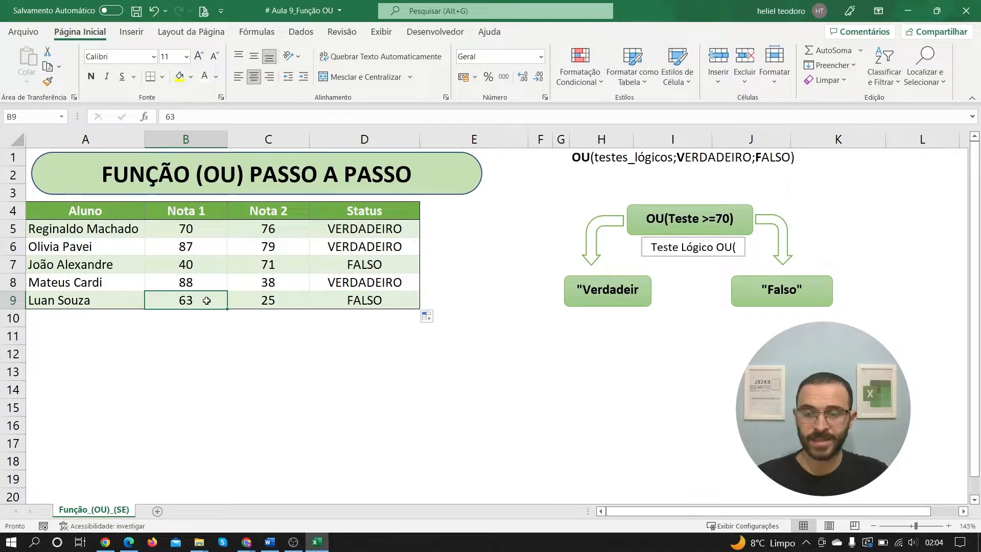
pyautogui.click(378, 301)
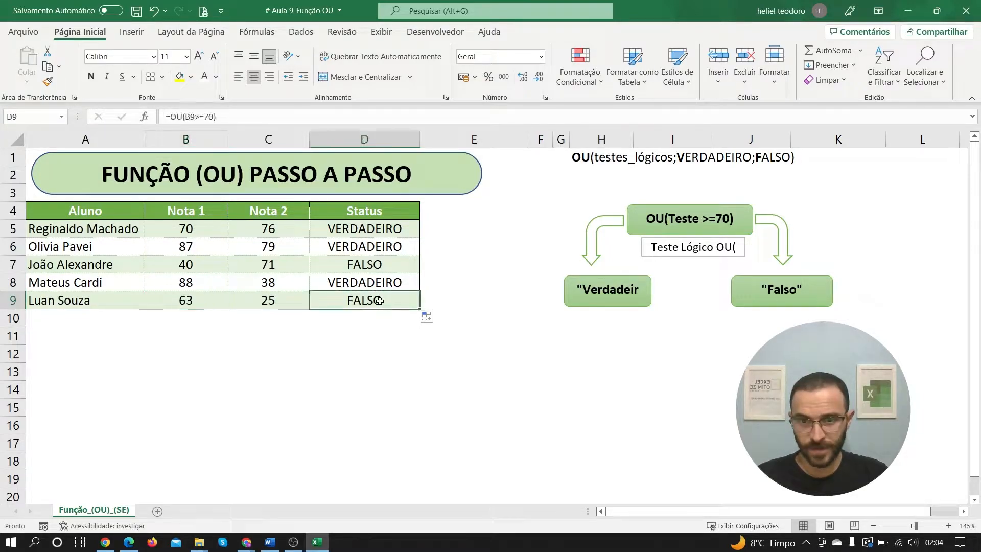
# - Clear the single-condition OU formulas from the Status cells D5:D9
pyautogui.click(199, 229)
pyautogui.click(262, 229)
pyautogui.moveTo(363, 229); pyautogui.dragTo(364, 300)
pyautogui.press('Delete')
# - Enter the formula =OU(B5>=70;C5>=70) in Status cell D5 to test the first student's Nota 1 and Nota 2
pyautogui.click(355, 229)
pyautogui.write('=')
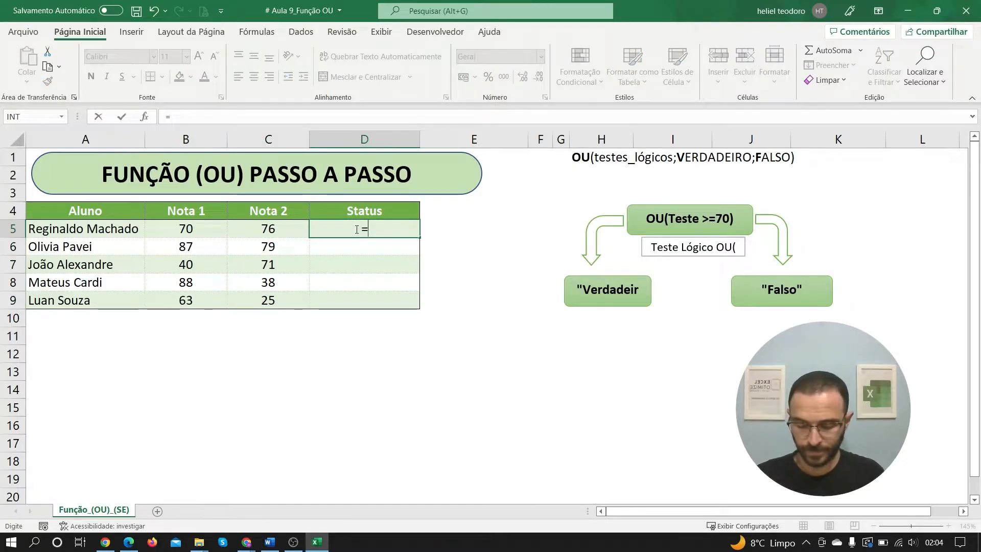
pyautogui.write('ou')
pyautogui.press('Tab')
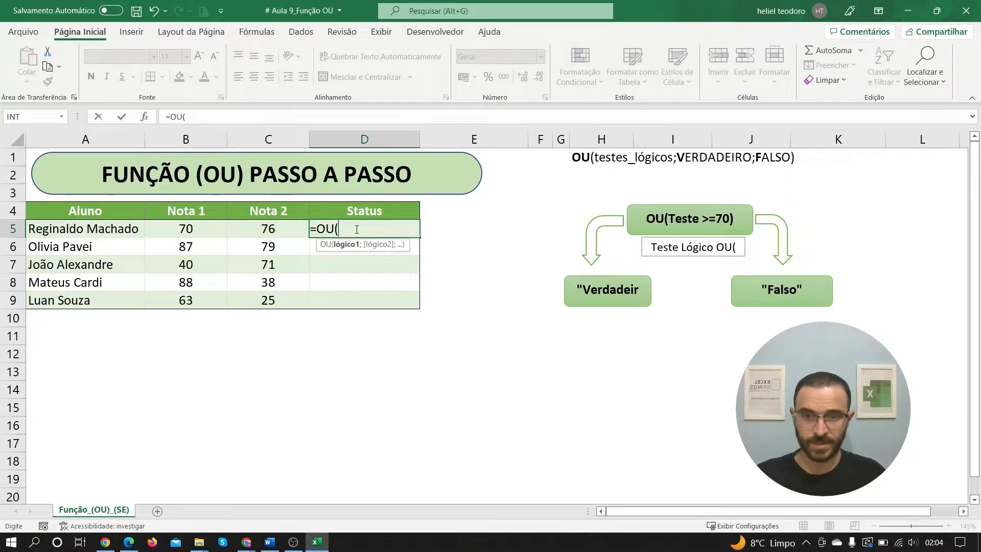
pyautogui.click(191, 229)
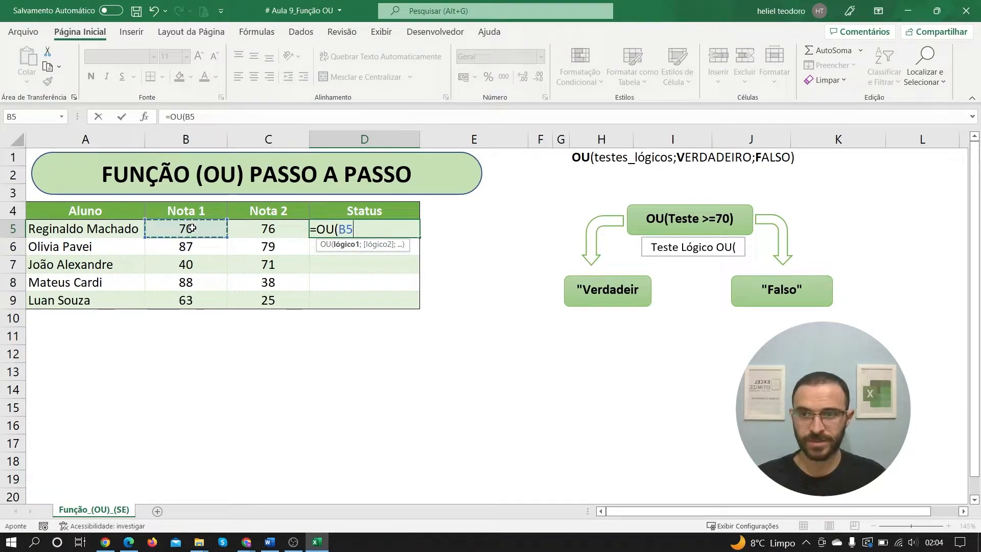
pyautogui.write('>=70')
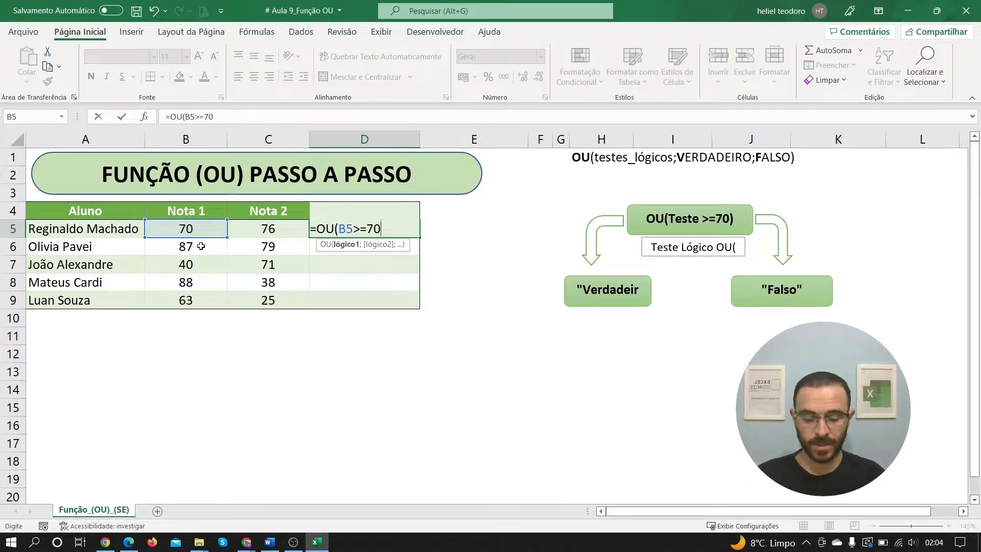
pyautogui.write(';')
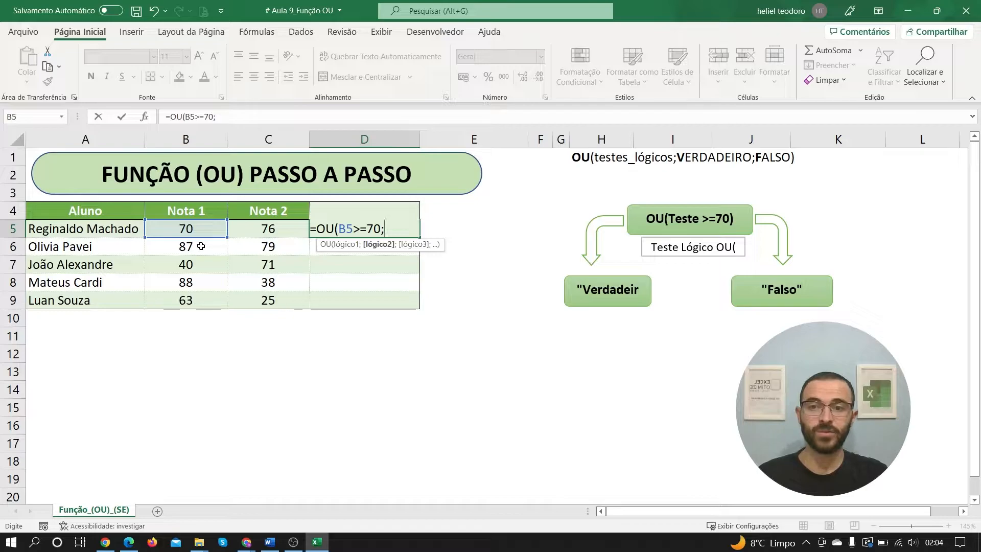
pyautogui.click(269, 231)
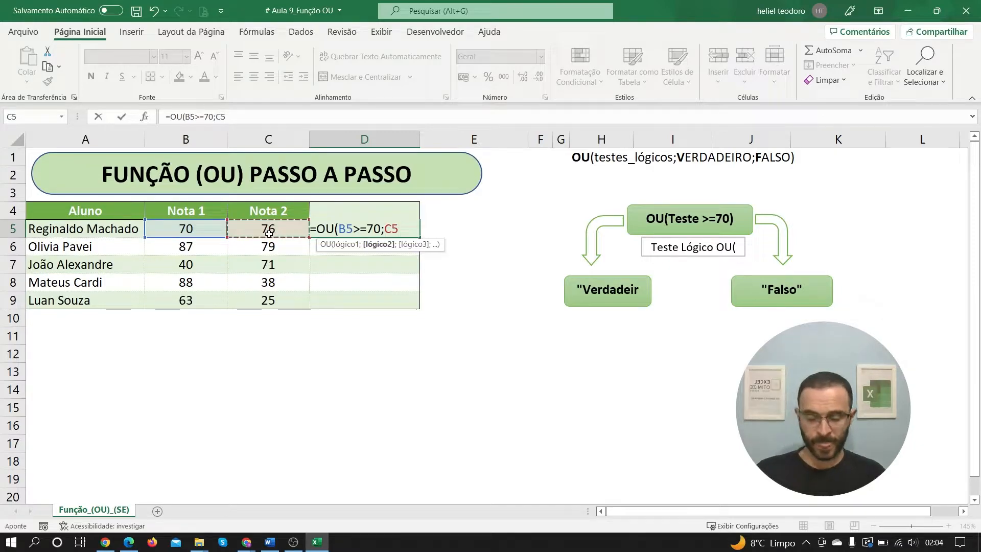
pyautogui.write('>=7')
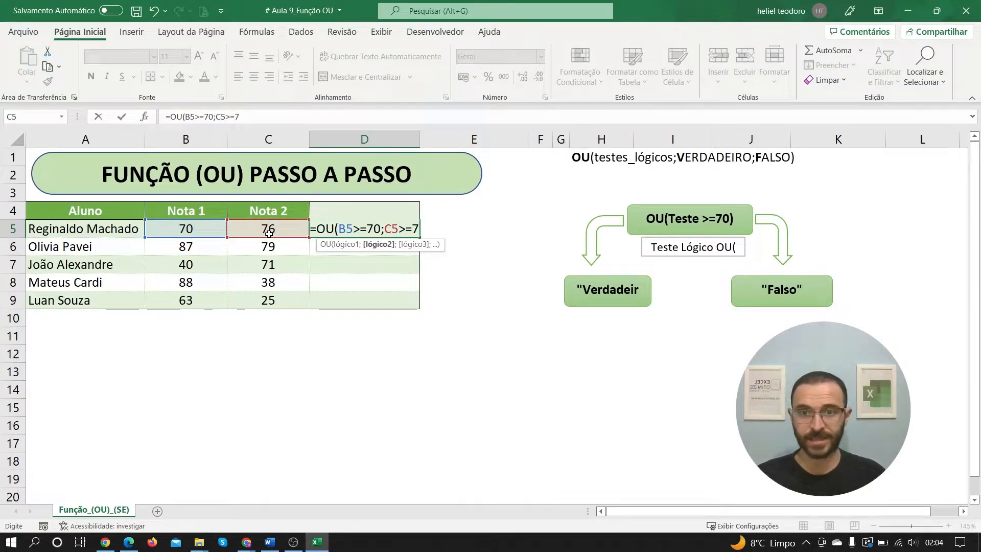
pyautogui.write('0)')
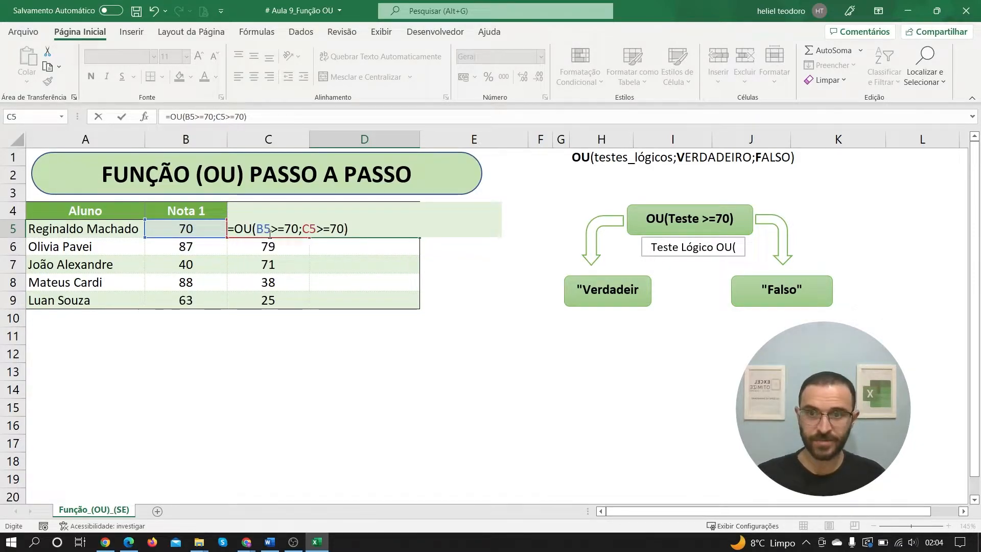
pyautogui.press('Return')
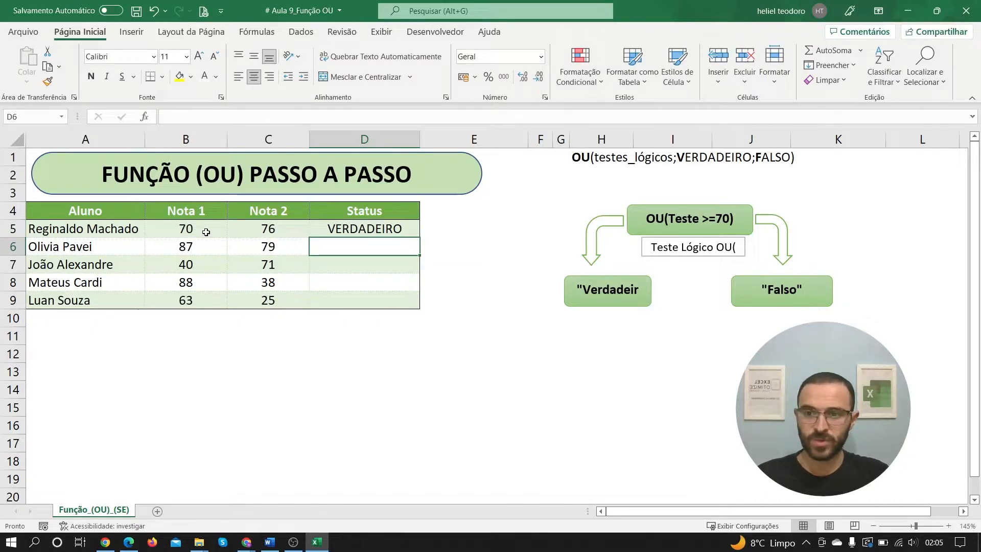
# - Fill the two-condition OU formula from D5 down to D9 without copying the formatting
pyautogui.click(207, 233)
pyautogui.click(244, 231)
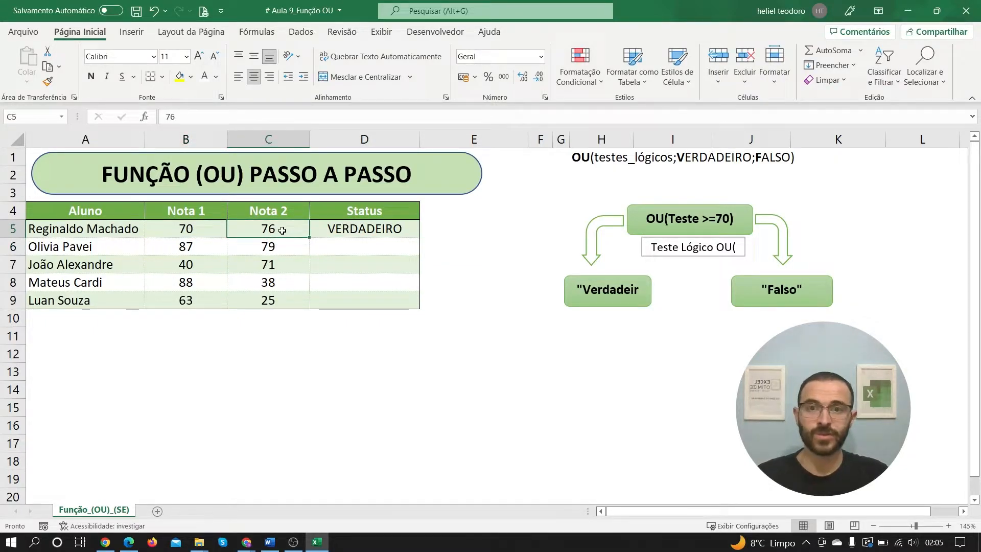
pyautogui.click(370, 232)
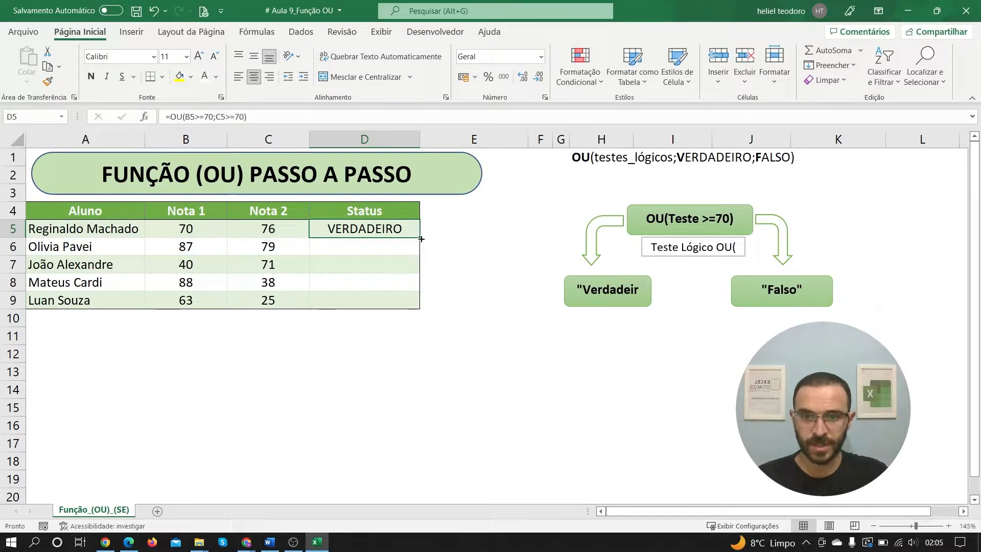
pyautogui.moveTo(420, 247); pyautogui.dragTo(420, 306)
pyautogui.click(429, 317)
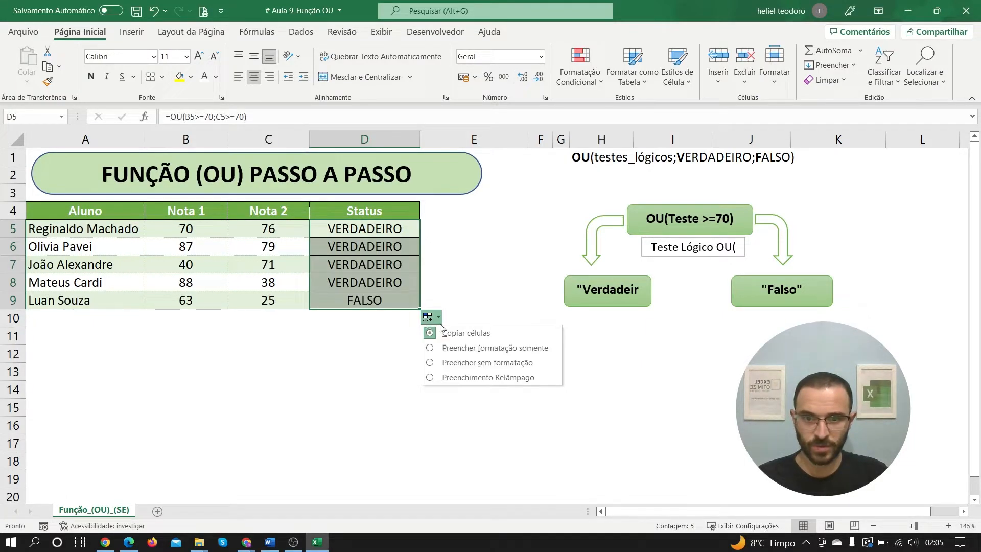
pyautogui.click(467, 363)
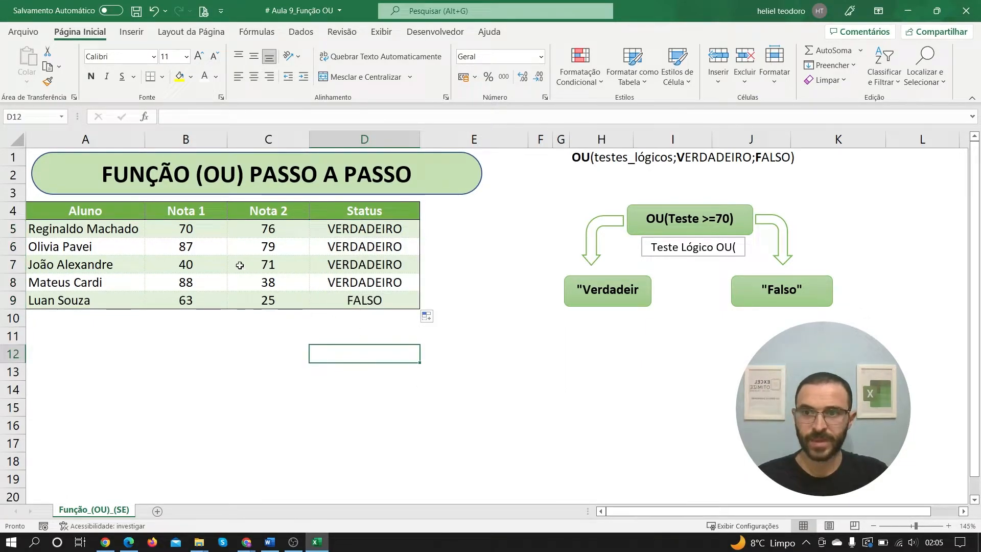
# - Compare Nota 1 and Nota 2 with the corresponding Status result for each student in rows 6 to 9
pyautogui.click(248, 247)
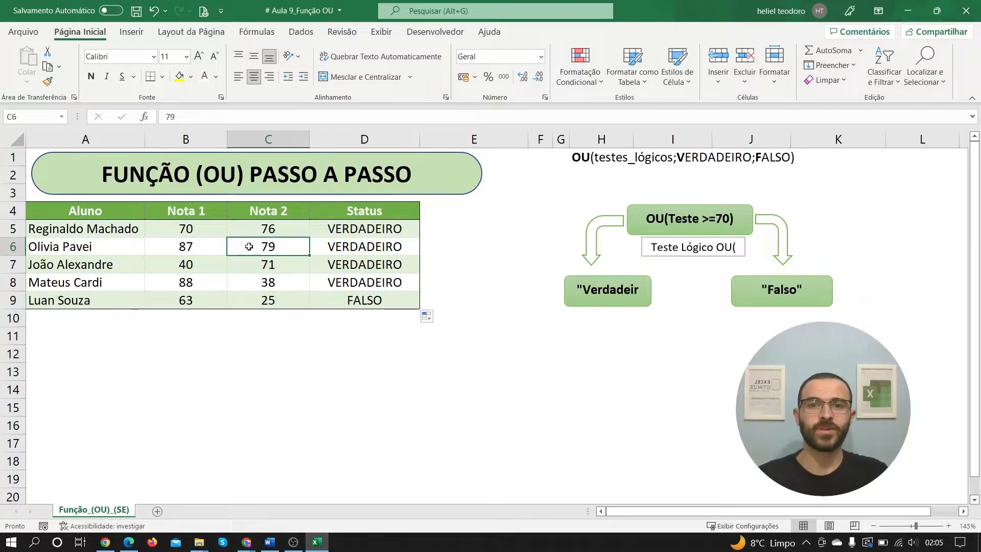
pyautogui.click(364, 246)
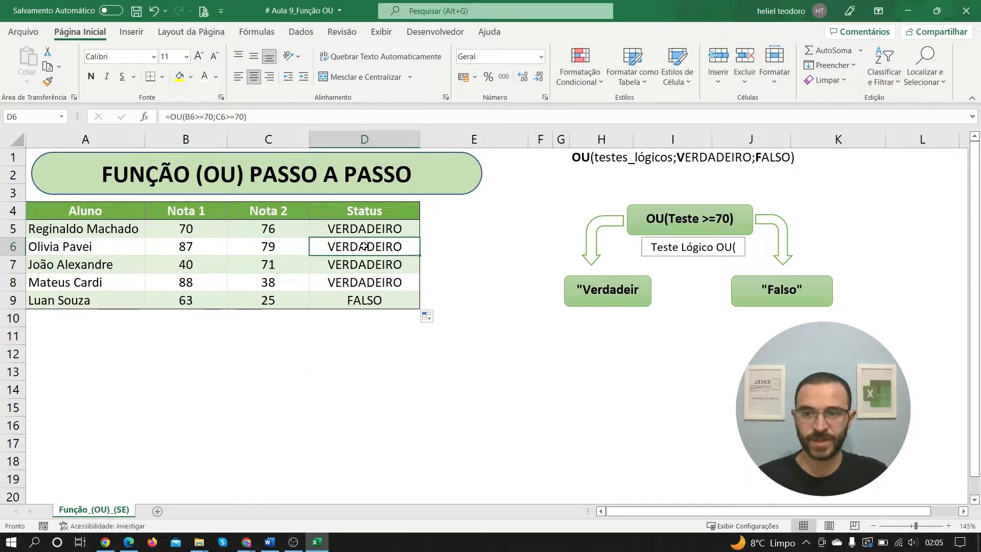
pyautogui.click(207, 267)
pyautogui.click(252, 266)
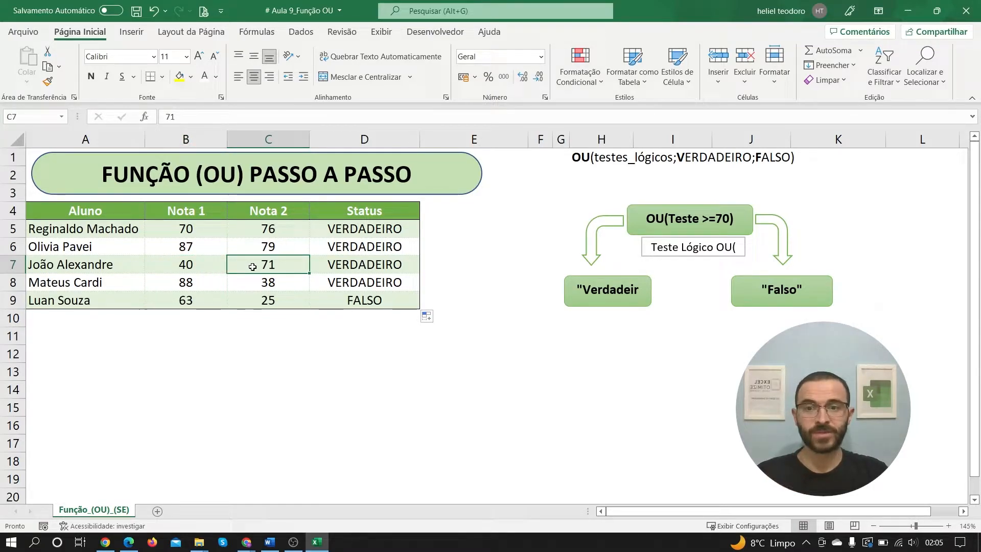
pyautogui.click(348, 268)
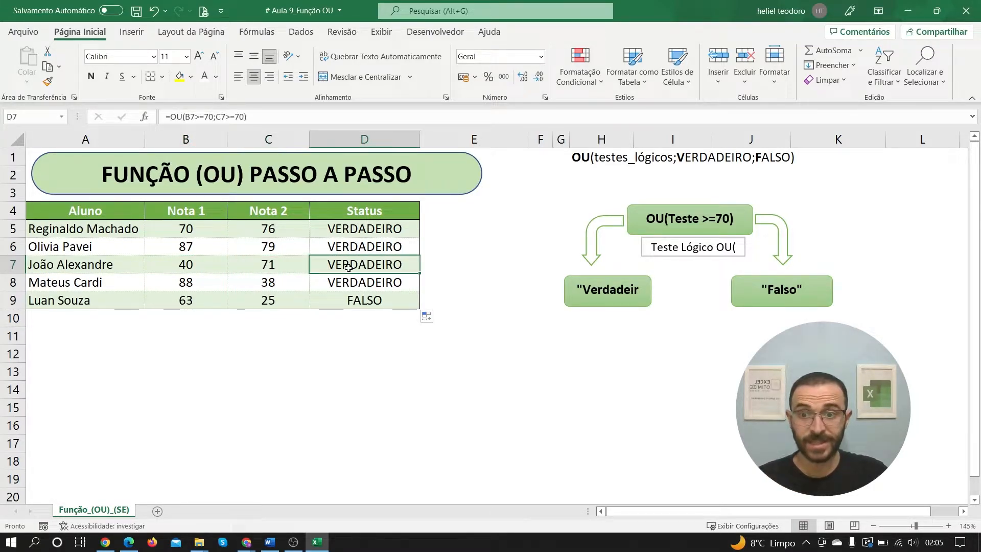
pyautogui.click(263, 266)
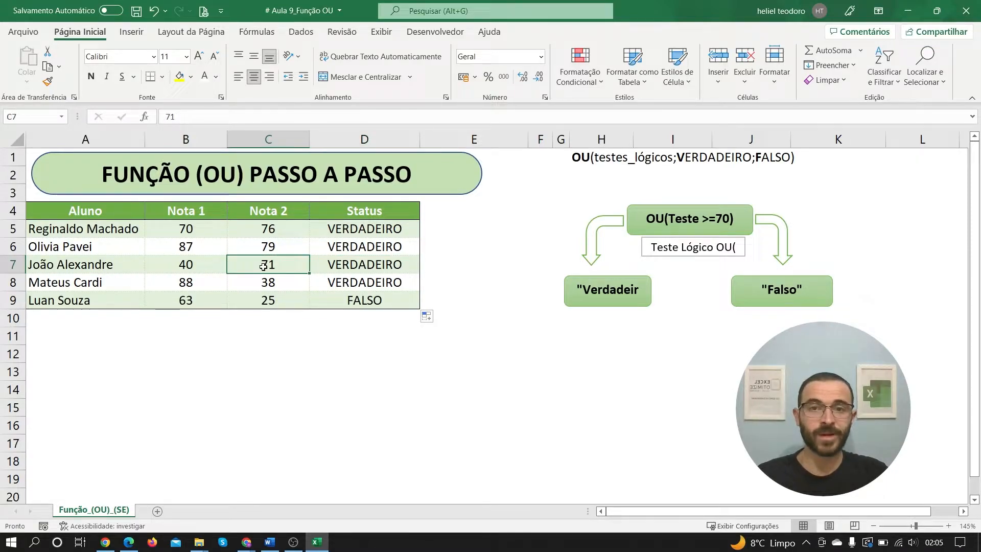
pyautogui.click(197, 285)
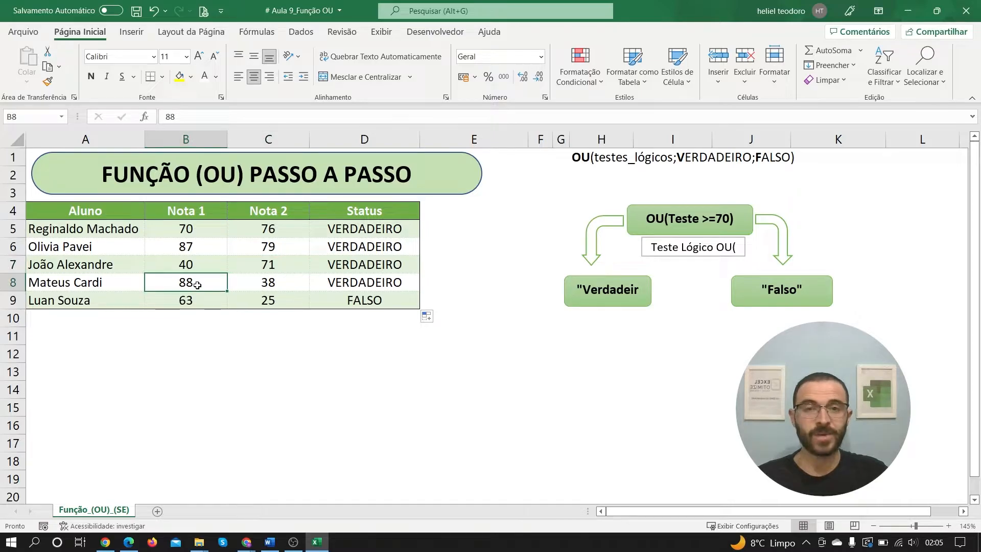
pyautogui.click(275, 284)
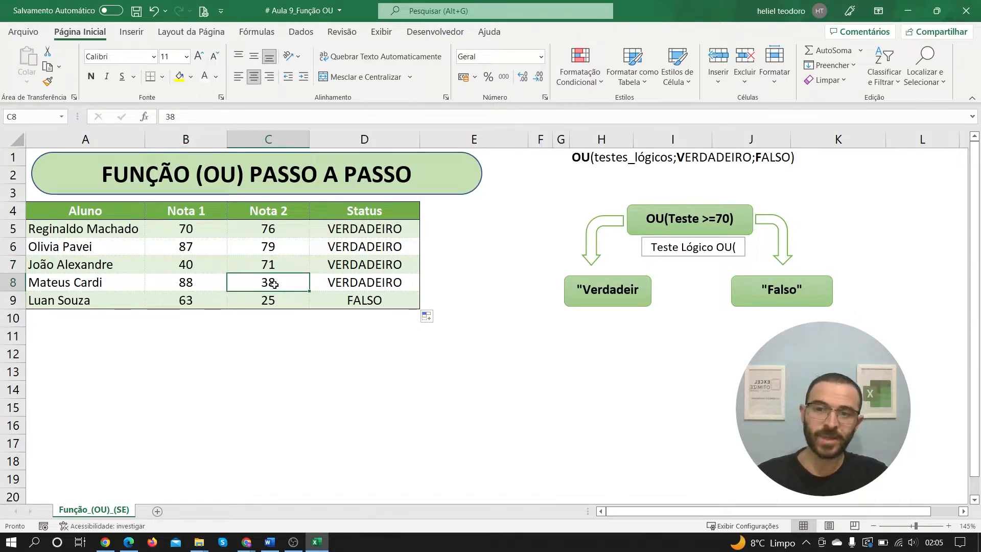
pyautogui.click(378, 278)
pyautogui.click(201, 299)
pyautogui.click(245, 300)
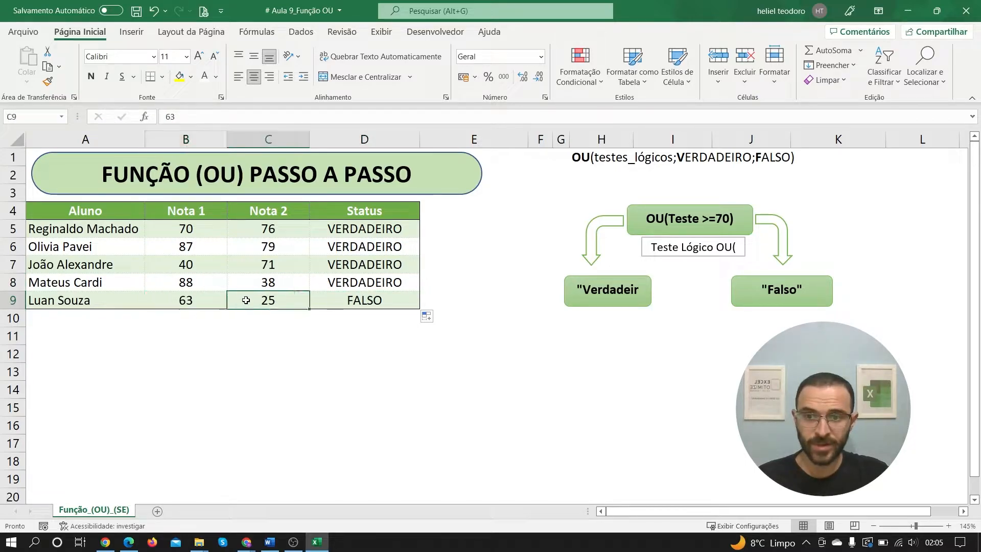
pyautogui.click(353, 301)
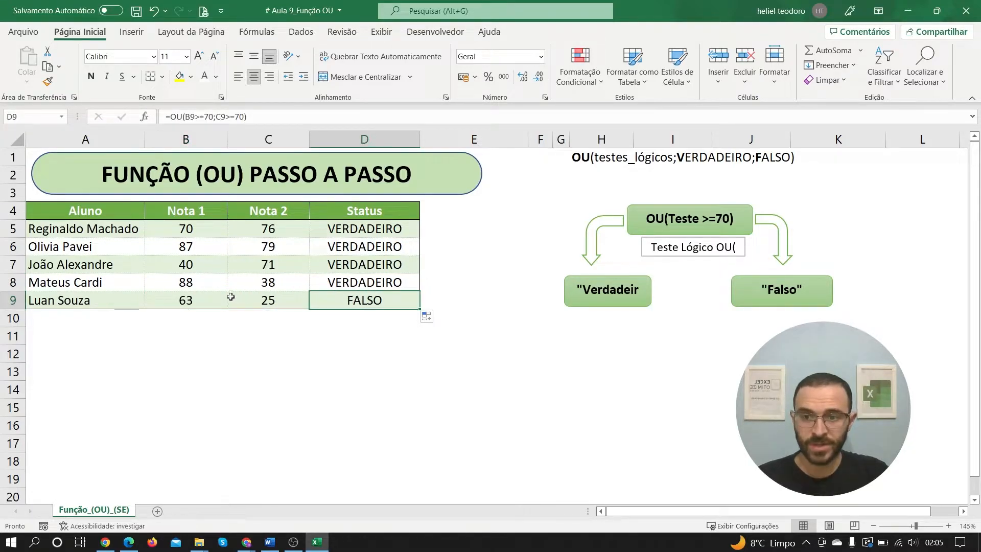
# - Change the Nota 2 grade in C7 to 69 and check the recalculated results in the Status column
pyautogui.click(264, 263)
pyautogui.write('69')
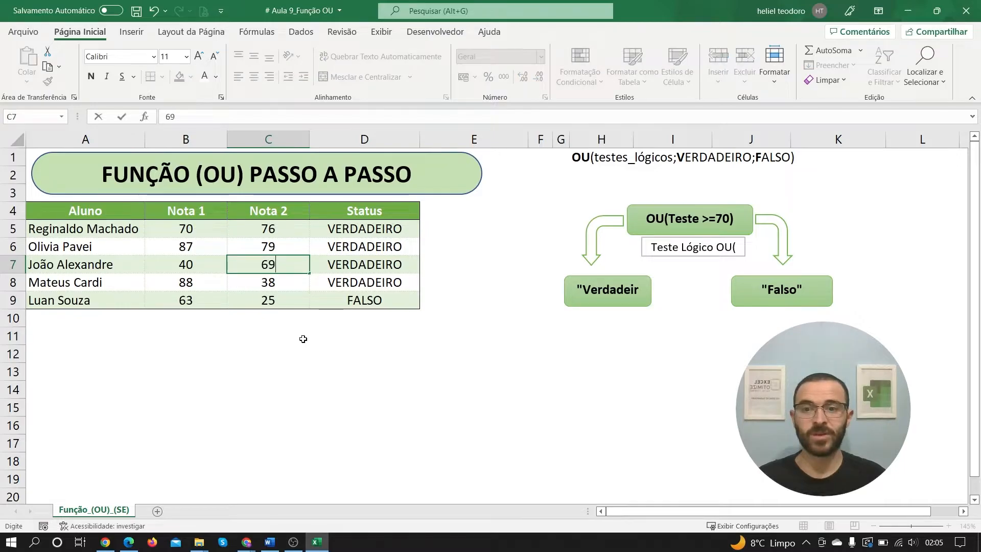
pyautogui.press('Return')
pyautogui.click(372, 266)
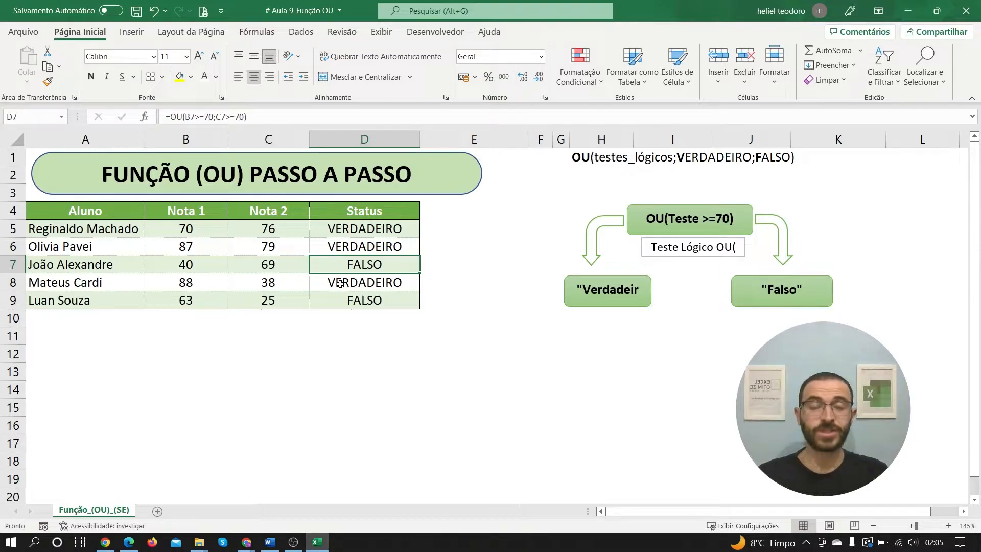
pyautogui.moveTo(382, 215); pyautogui.dragTo(381, 299)
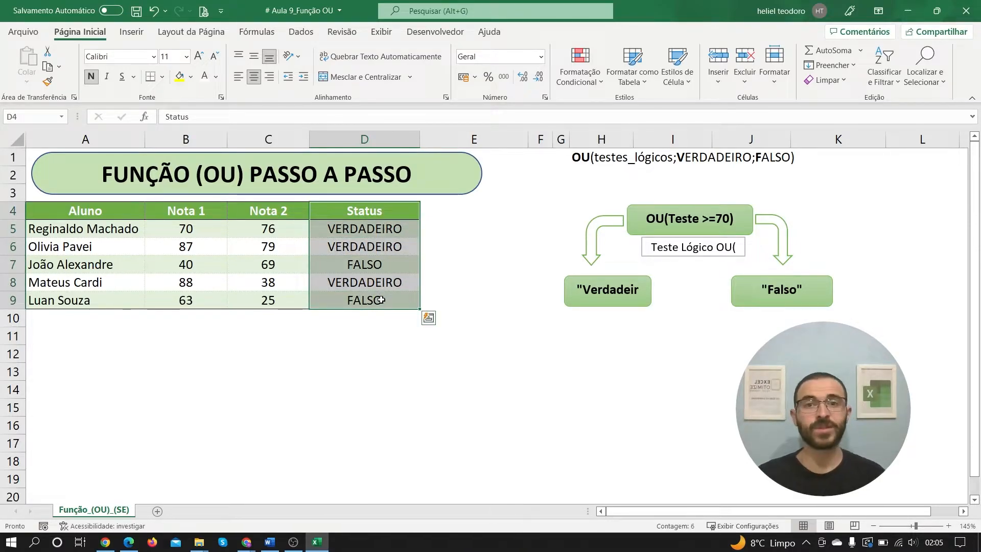
pyautogui.click(379, 216)
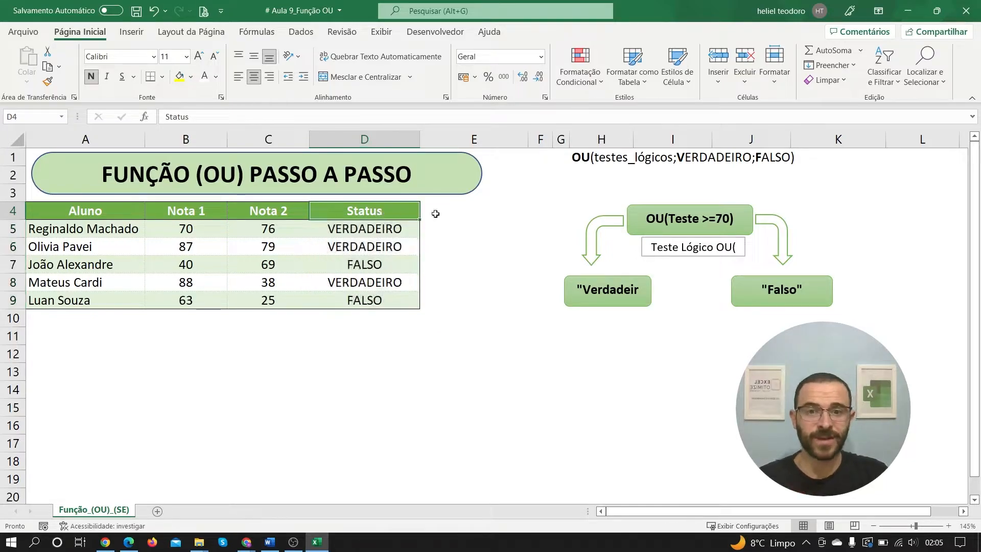
pyautogui.click(367, 235)
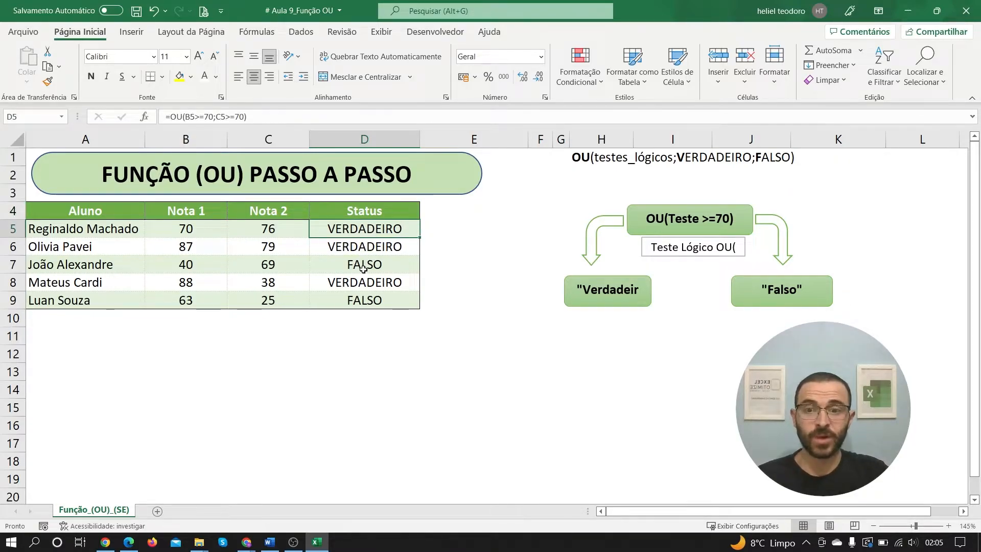
# - Set the font color of the hidden syntax text in cell H2 to Automática
pyautogui.click(600, 179)
pyautogui.click(216, 77)
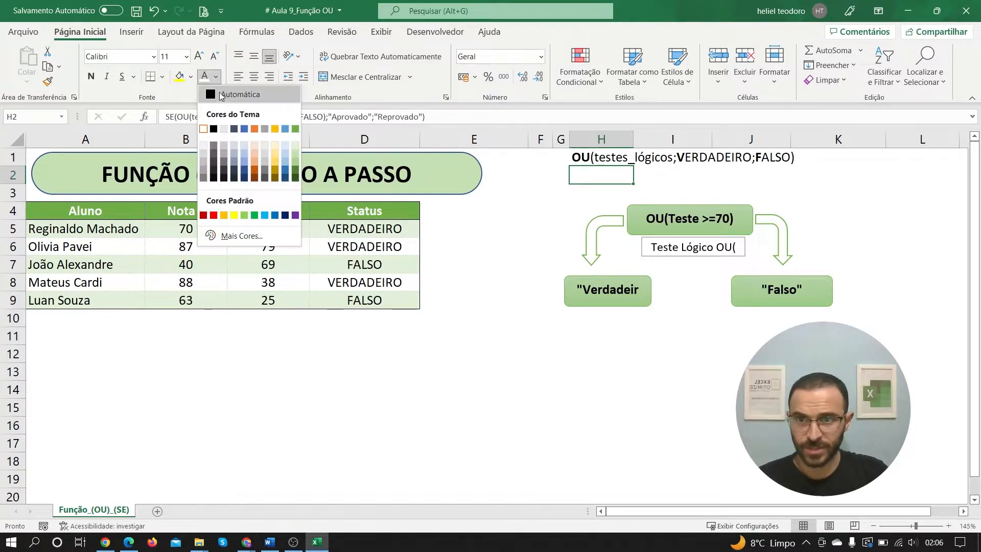
pyautogui.click(222, 95)
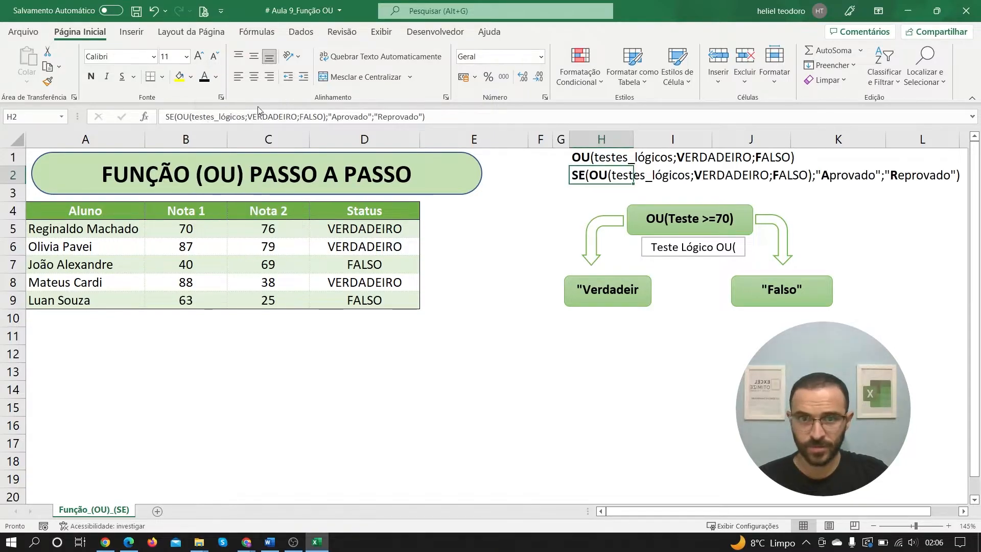
# - Compare the OU syntax in H1 with the nested SE(OU(...)) syntax in H2
pyautogui.click(572, 195)
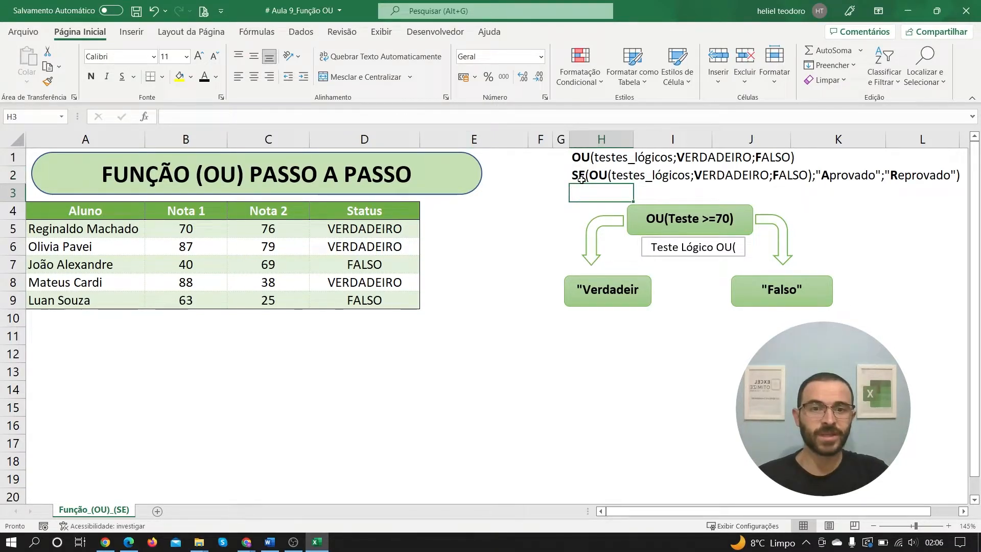
pyautogui.click(579, 176)
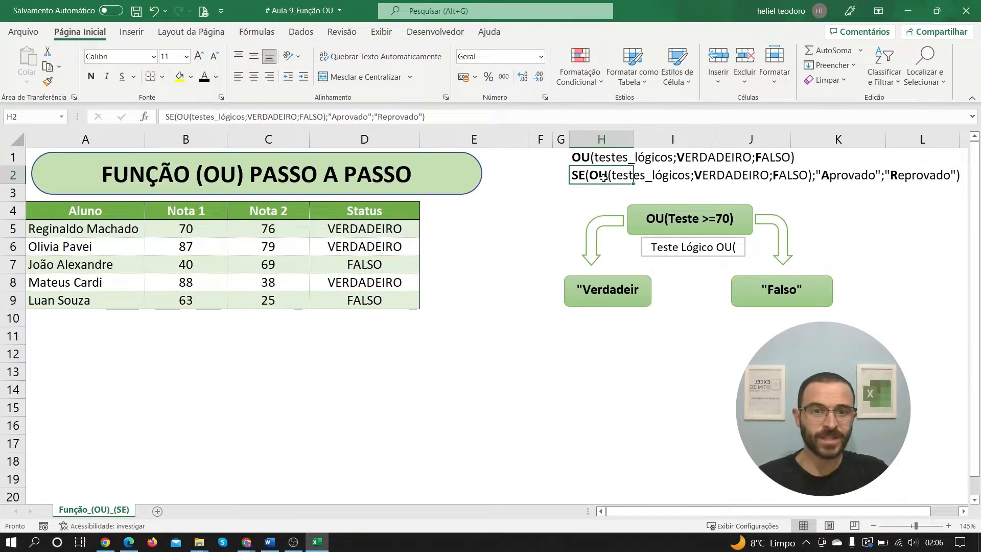
pyautogui.click(589, 158)
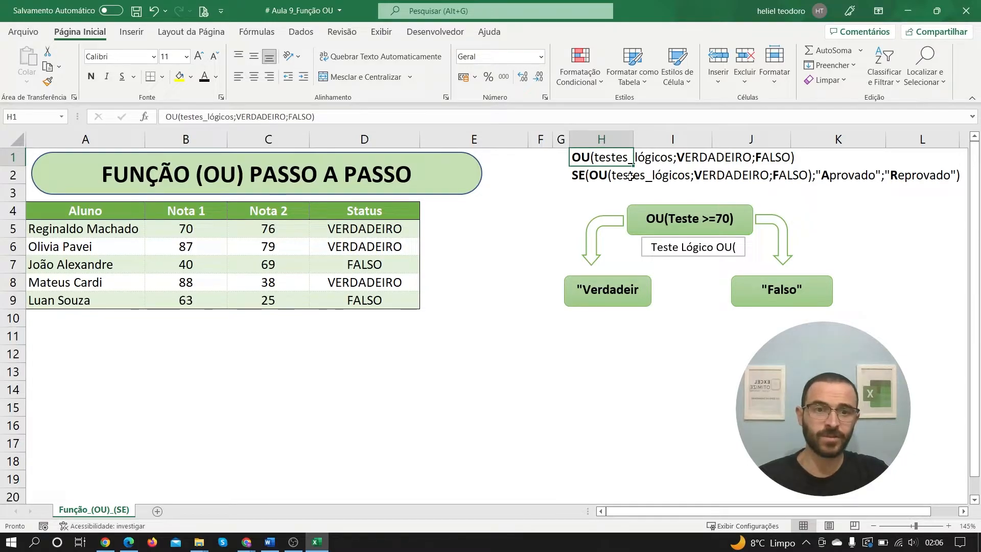
pyautogui.click(580, 179)
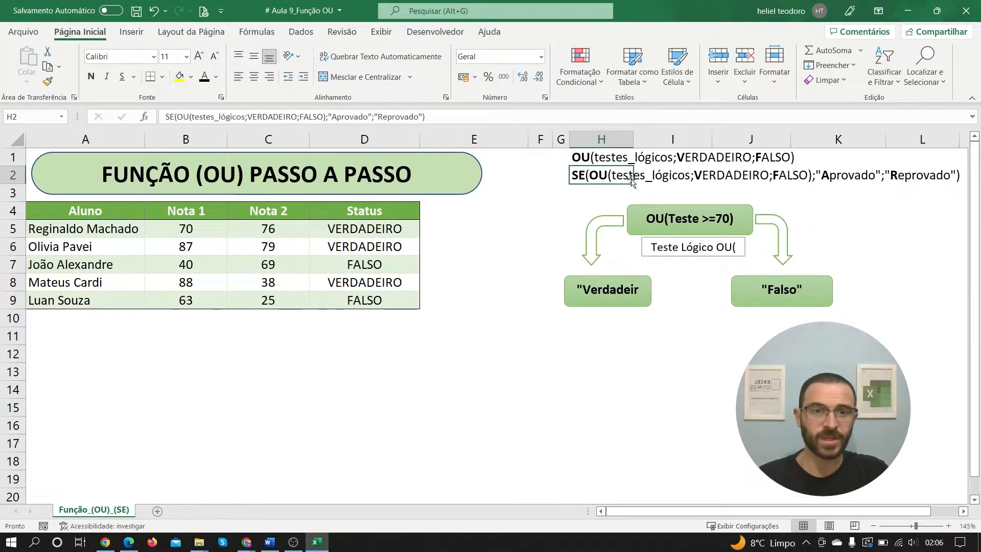
pyautogui.moveTo(582, 158); pyautogui.dragTo(752, 158)
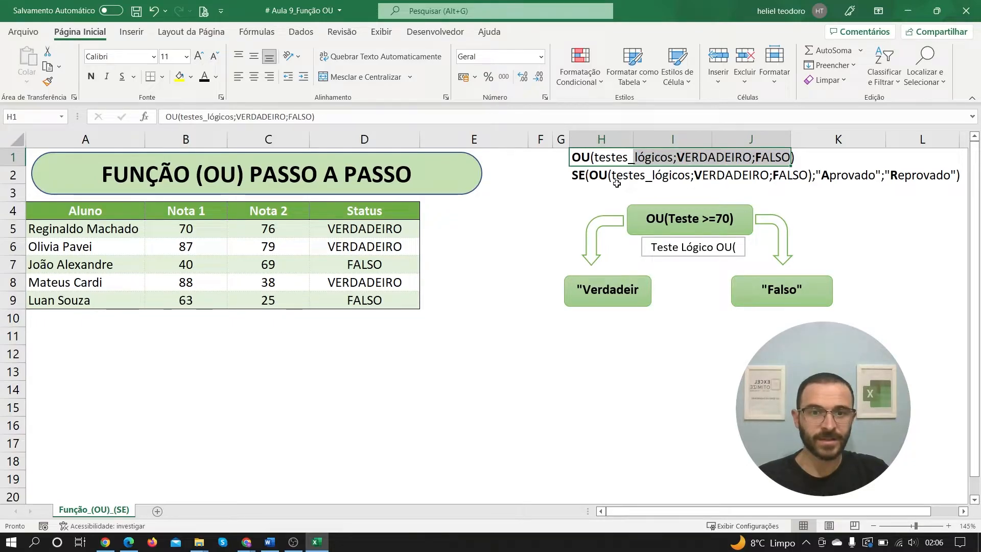
pyautogui.moveTo(593, 158); pyautogui.dragTo(717, 159)
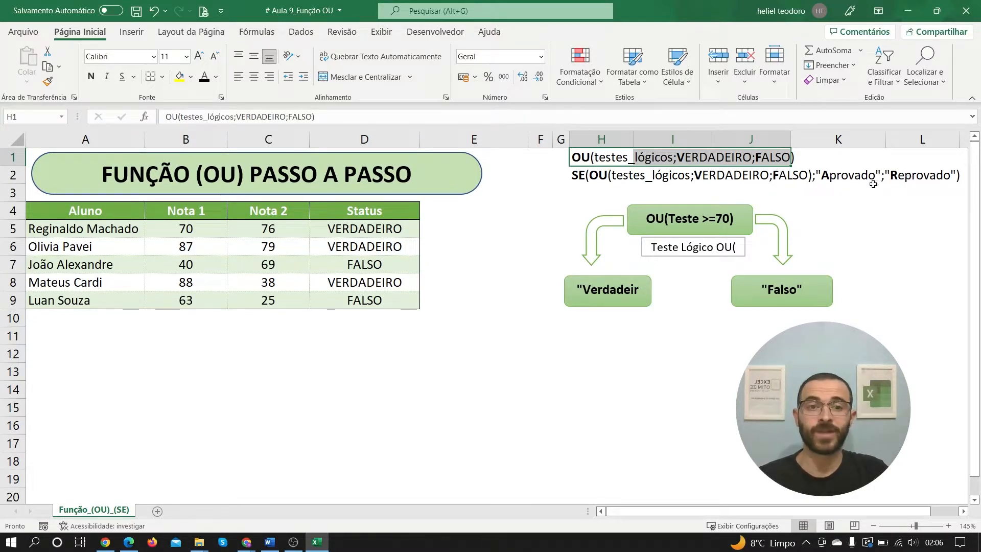
# - Copy the Status column D4:D9 into column E and clear the copied results in E5:E9
pyautogui.click(400, 213)
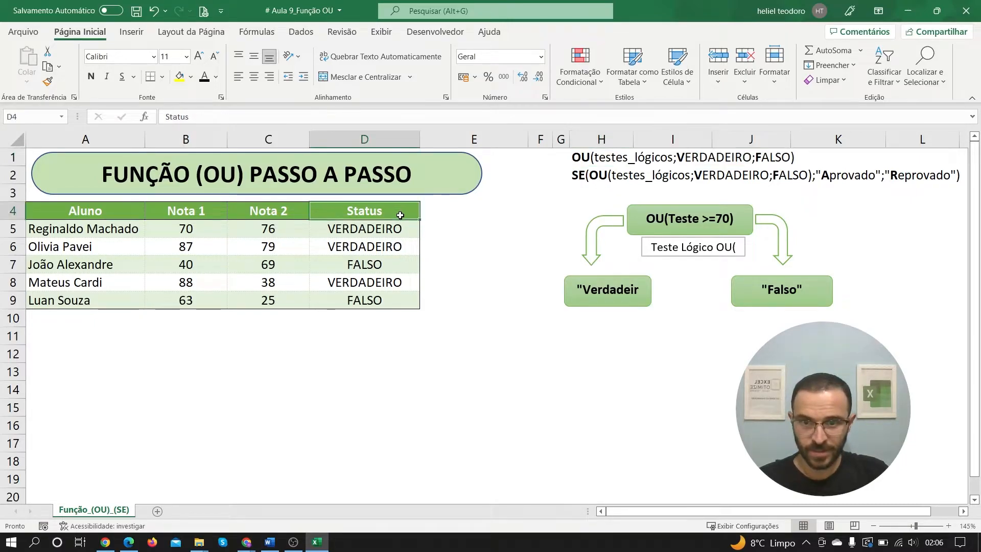
pyautogui.moveTo(400, 214); pyautogui.dragTo(400, 302)
pyautogui.hotkey('ctrl', 'c')
pyautogui.click(446, 211)
pyautogui.hotkey('ctrl', 'v')
pyautogui.moveTo(462, 235); pyautogui.dragTo(467, 300)
pyautogui.press('Delete')
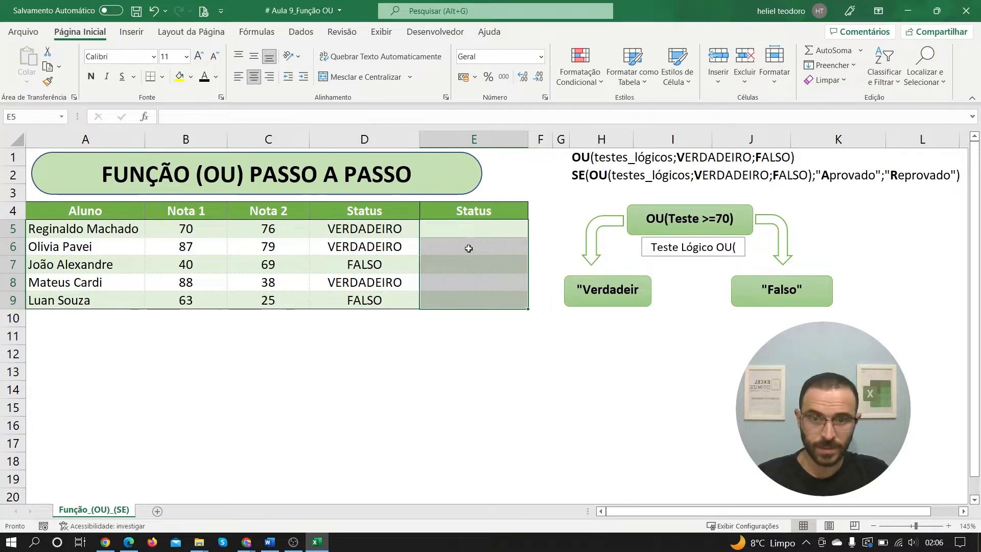
# - Begin an SE formula in E5 with the logical test OU(B5>=70;C5>=70)
pyautogui.click(467, 232)
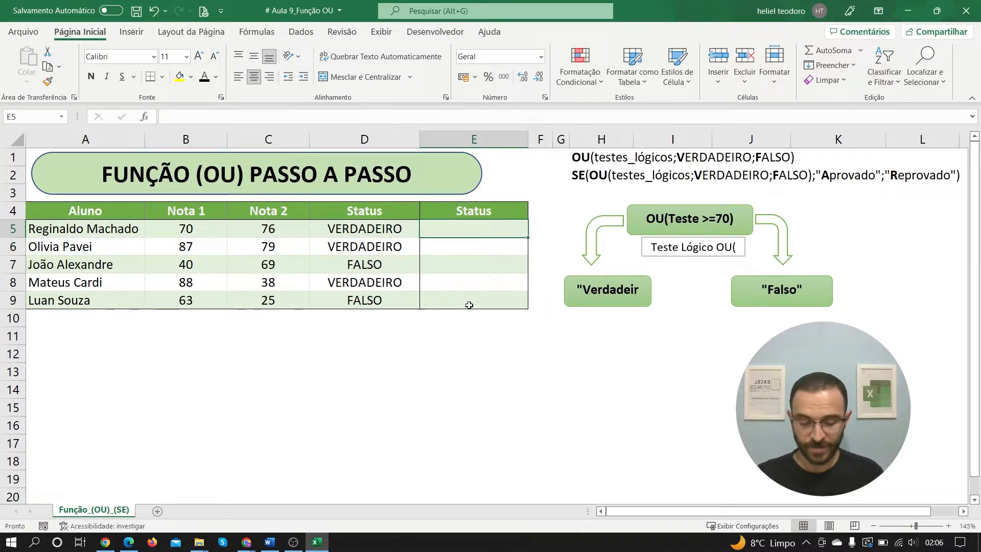
pyautogui.write('=se')
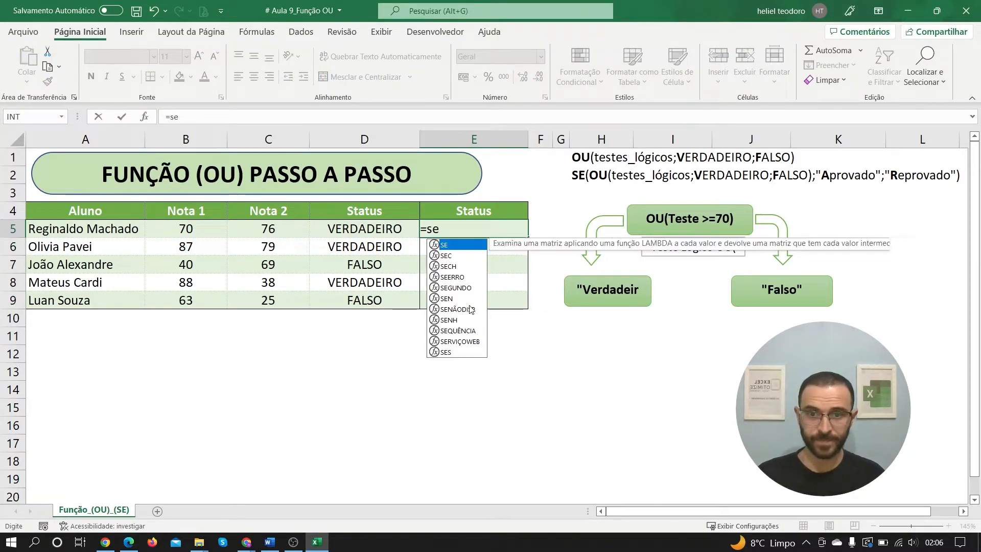
pyautogui.press('Tab')
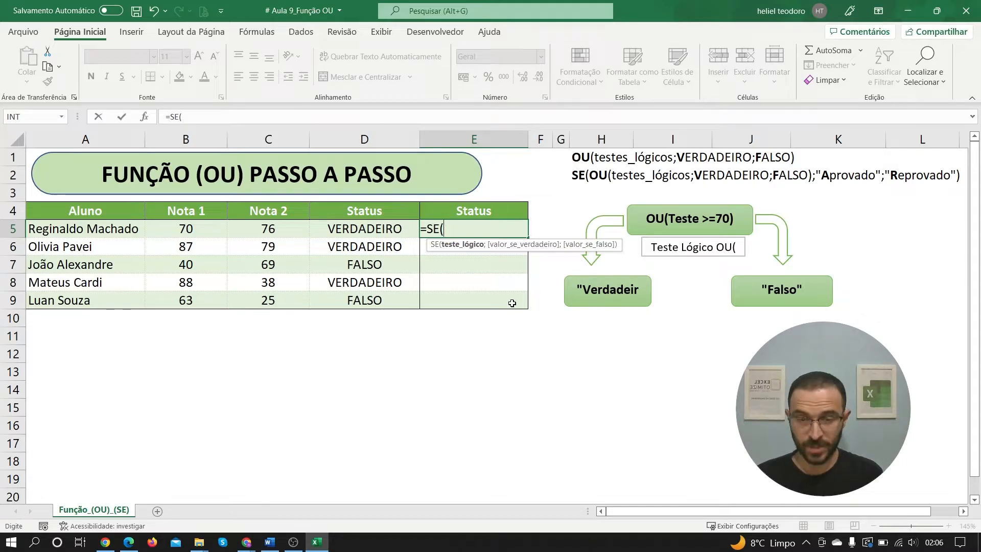
pyautogui.write('ou')
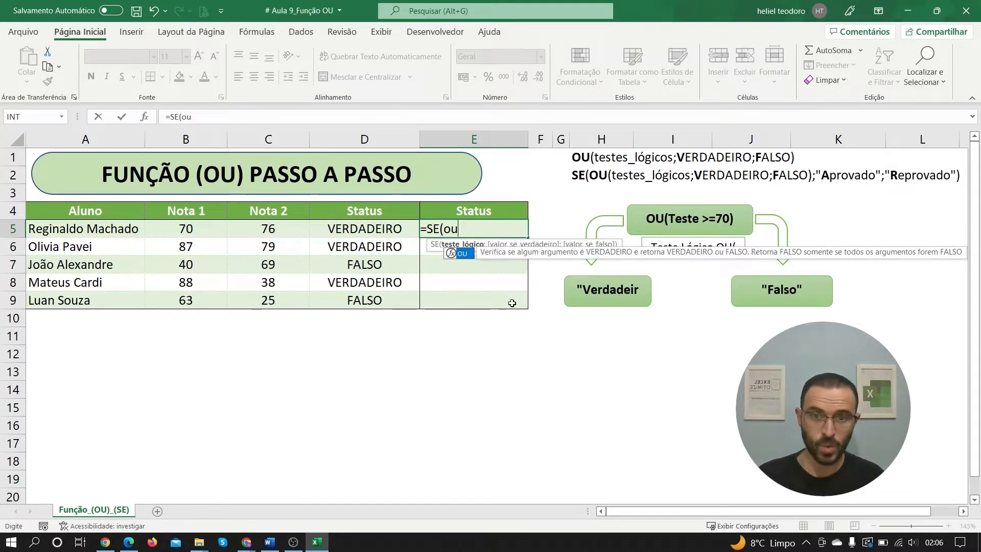
pyautogui.press('Tab')
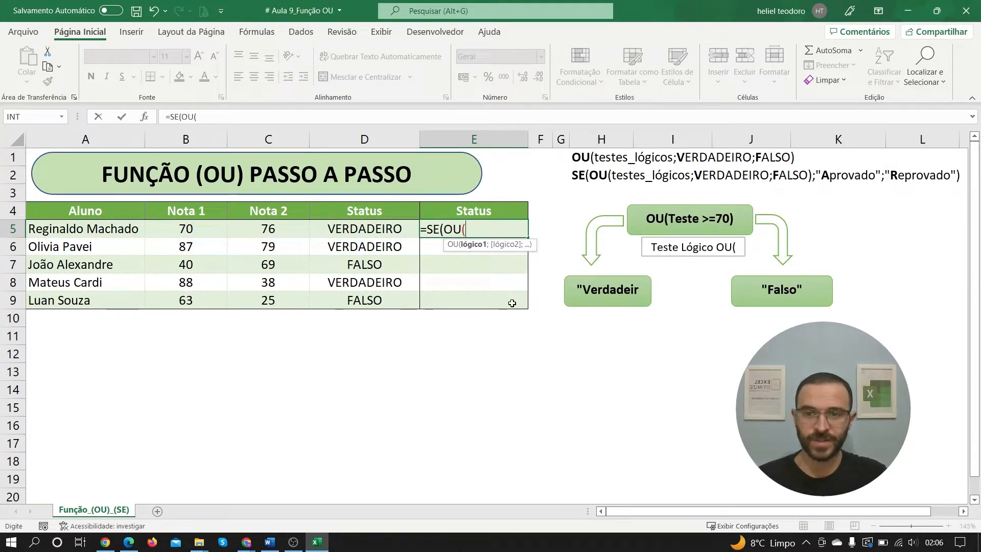
pyautogui.click(204, 229)
pyautogui.click(204, 228)
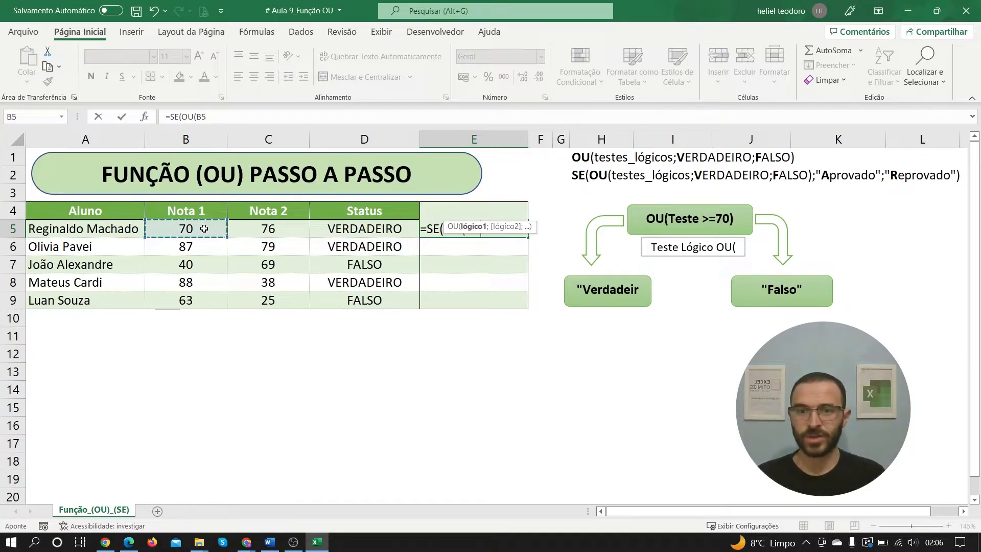
pyautogui.write('>=')
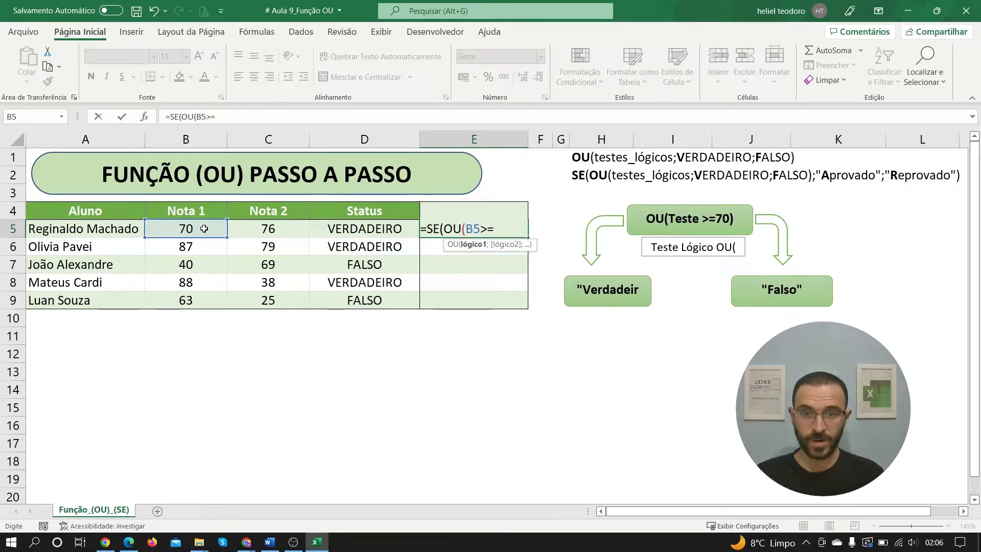
pyautogui.write('70;')
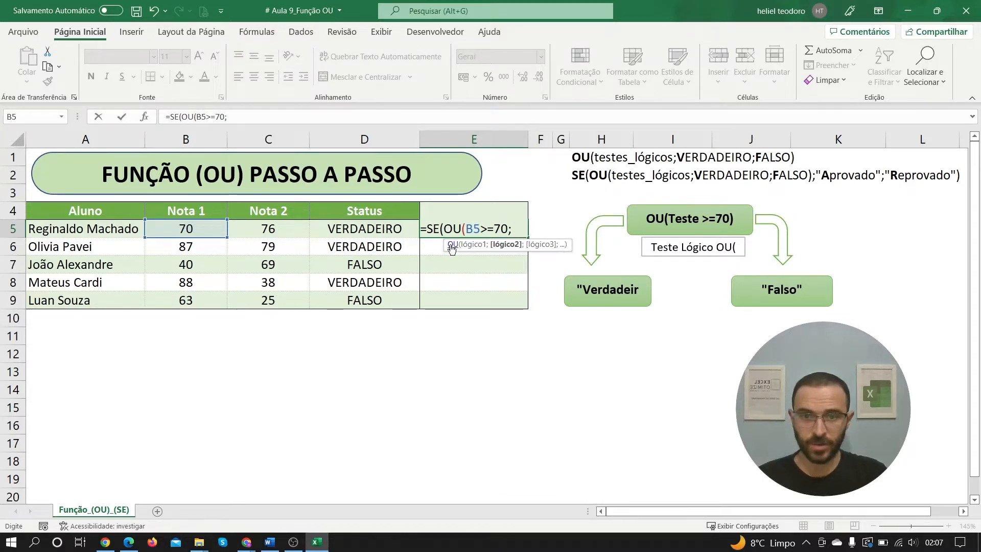
pyautogui.click(274, 230)
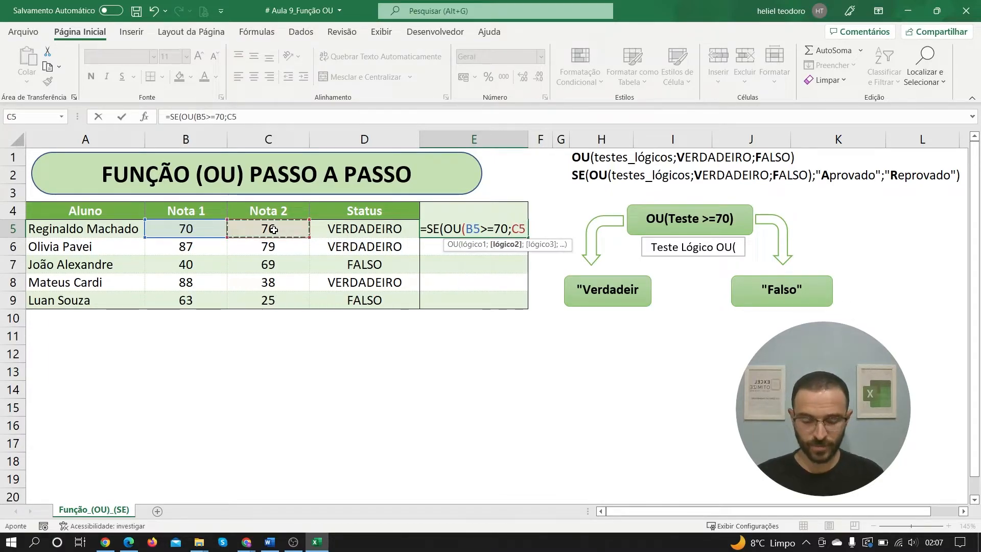
pyautogui.write('>=70')
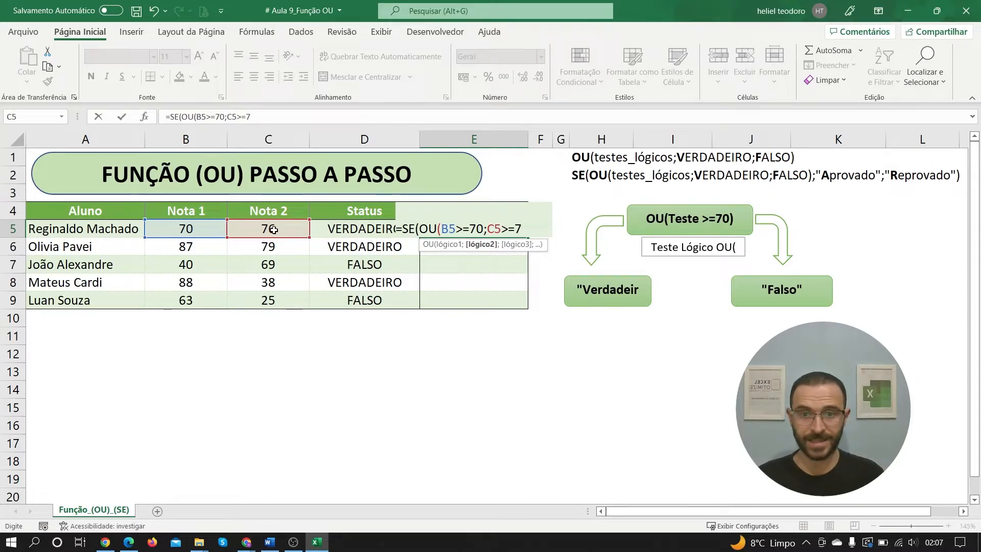
pyautogui.write(')')
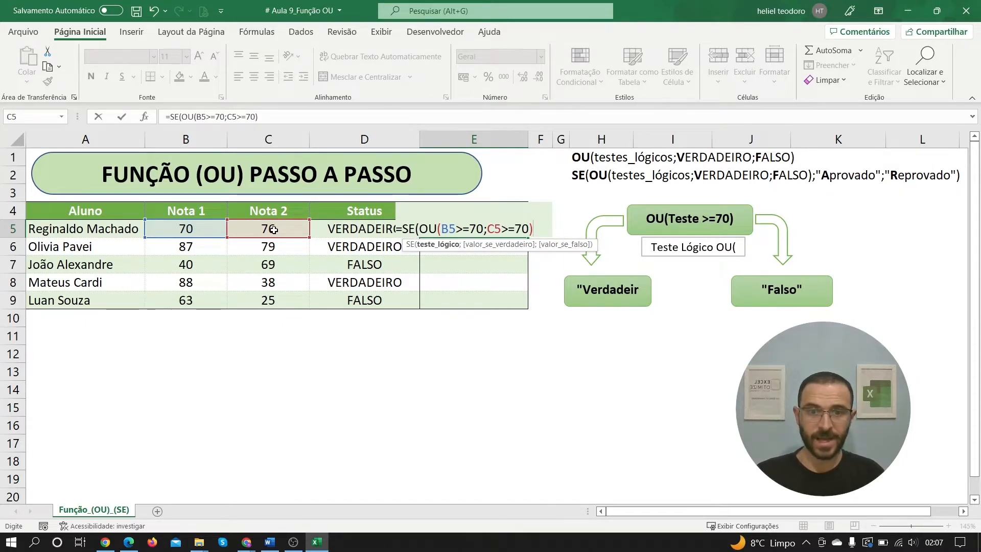
# - Complete the E5 formula so it returns "Aprovado" when the test is true and "Reprovado" when false
pyautogui.write(';')
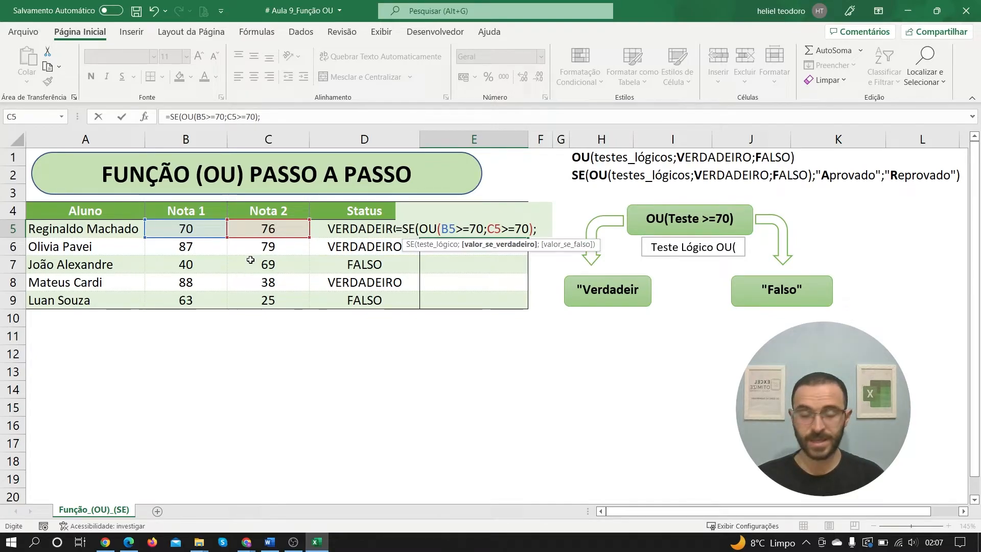
pyautogui.write('"Aprovado";')
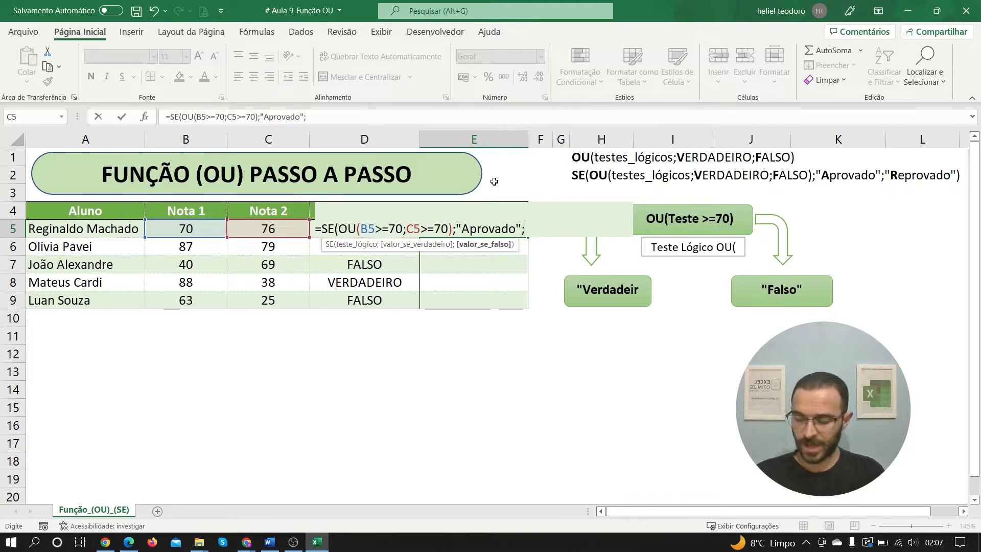
pyautogui.write('"Reprovado')
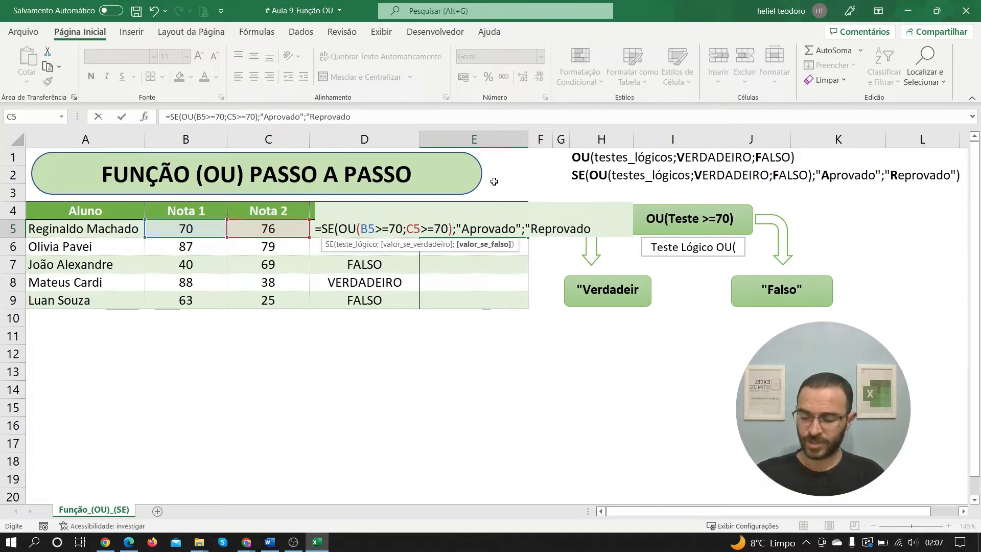
pyautogui.write('")')
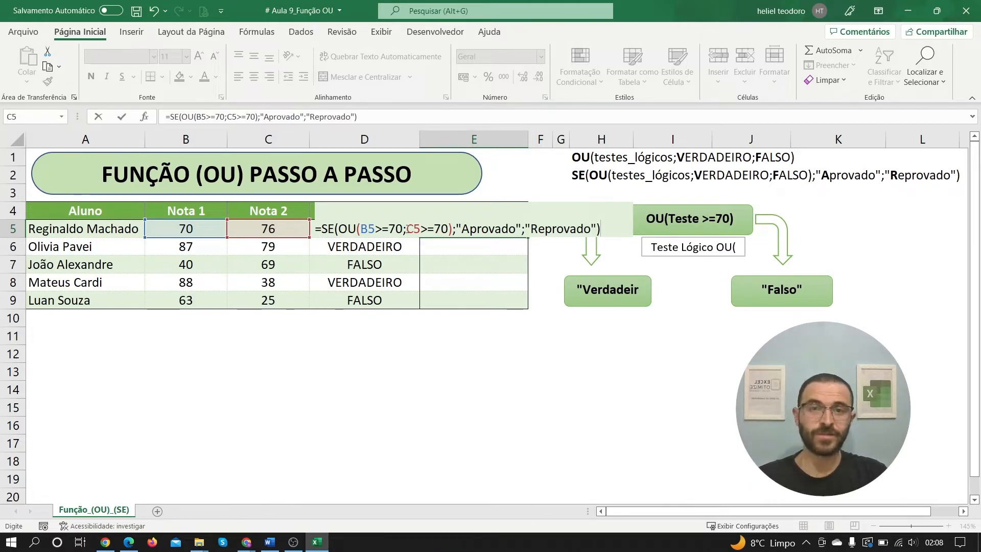
pyautogui.press('Return')
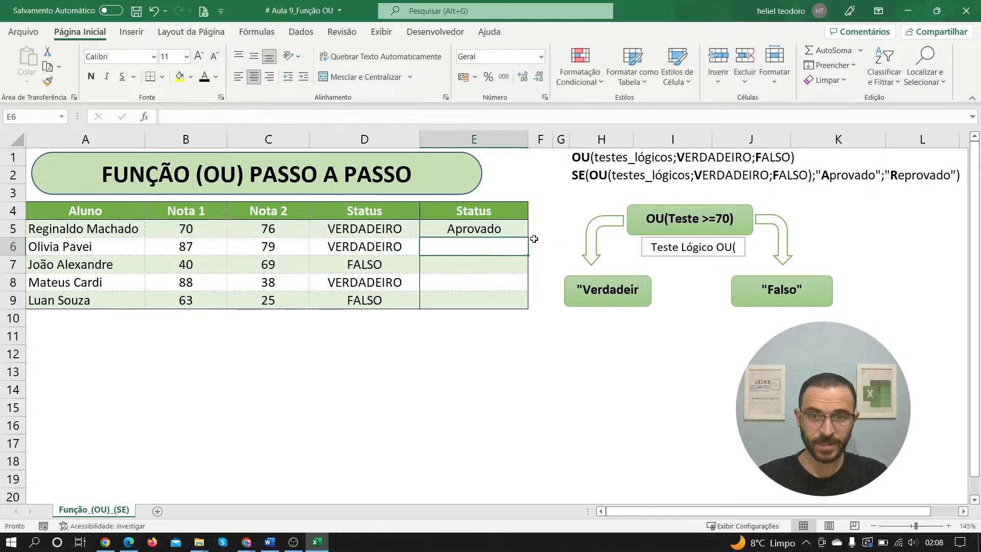
# - Compare the E5 formula with the OU formula in D5, and fill E5 down to E9
pyautogui.press('Up')
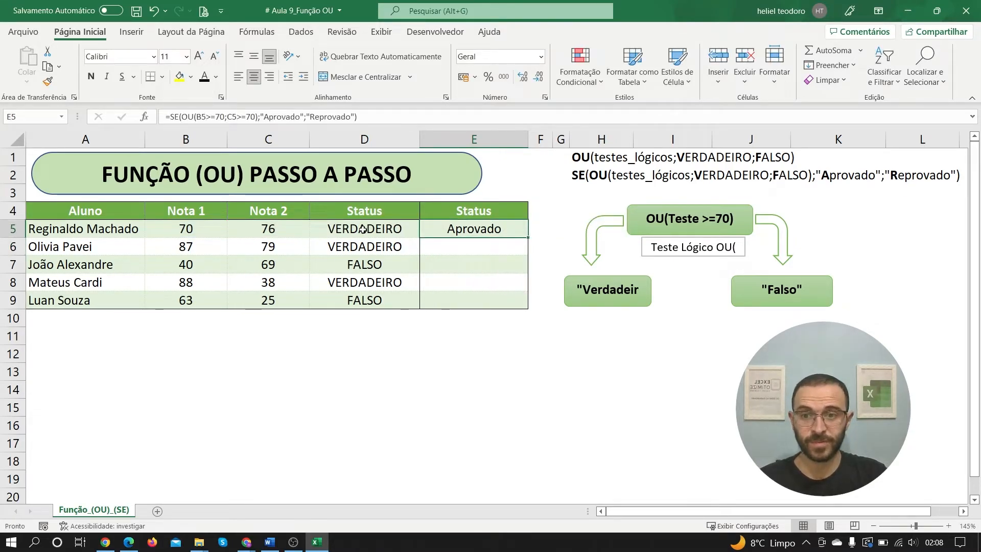
pyautogui.click(379, 230)
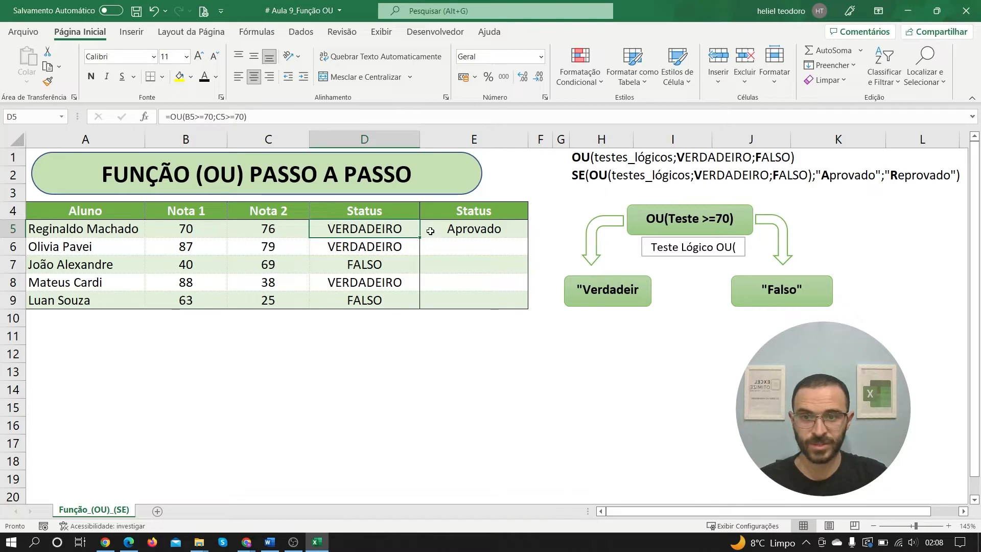
pyautogui.click(448, 228)
pyautogui.moveTo(528, 238); pyautogui.dragTo(528, 309)
pyautogui.click(539, 316)
pyautogui.click(570, 363)
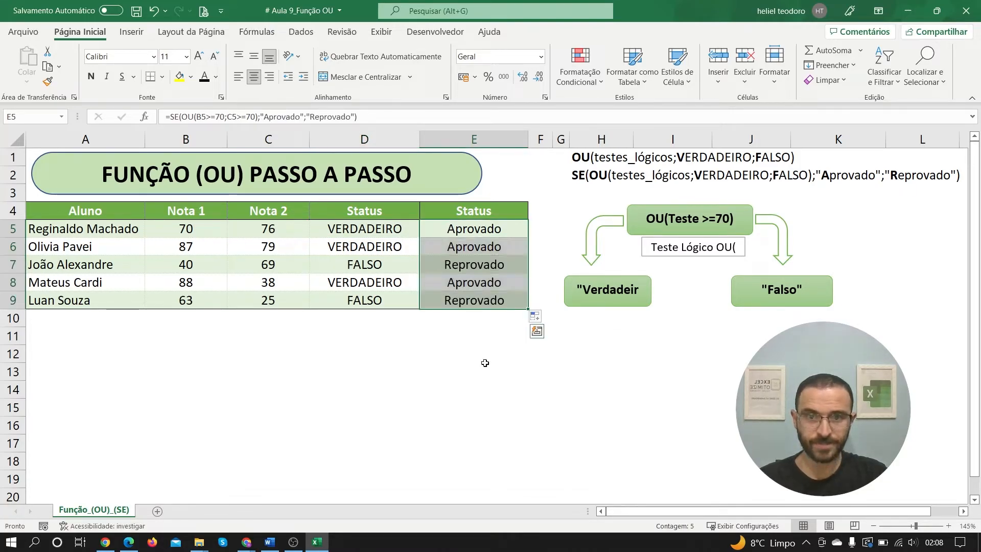
# - Review the SE(OU) formulas in E5 to E8 and check them against the Nota 1 and Nota 2 grades
pyautogui.click(480, 368)
pyautogui.click(477, 229)
pyautogui.click(474, 244)
pyautogui.click(470, 266)
pyautogui.click(468, 285)
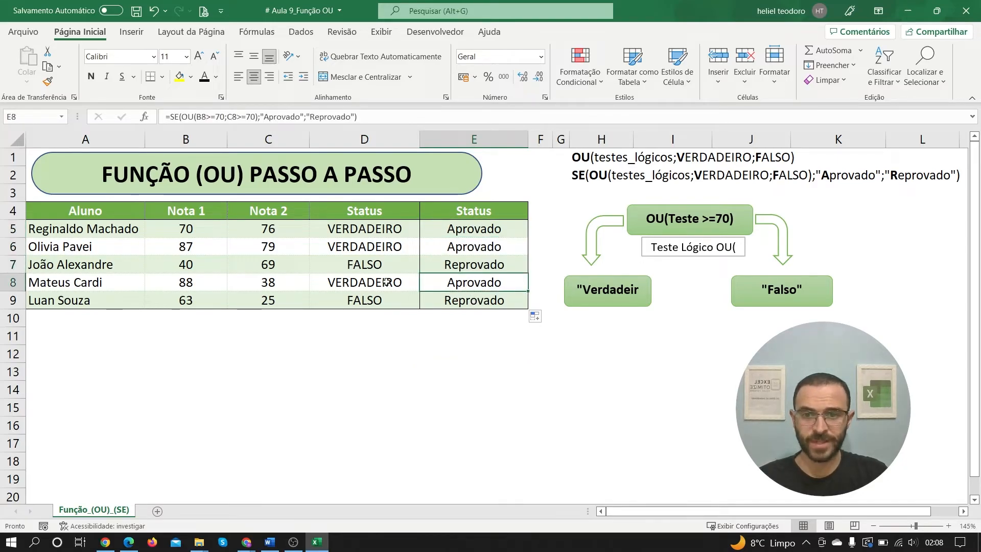
pyautogui.click(465, 234)
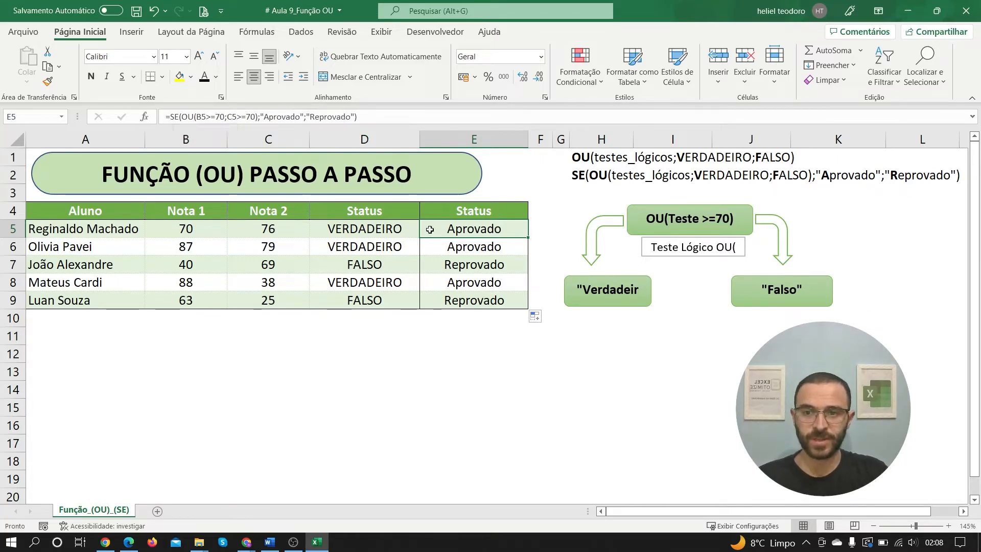
pyautogui.click(192, 231)
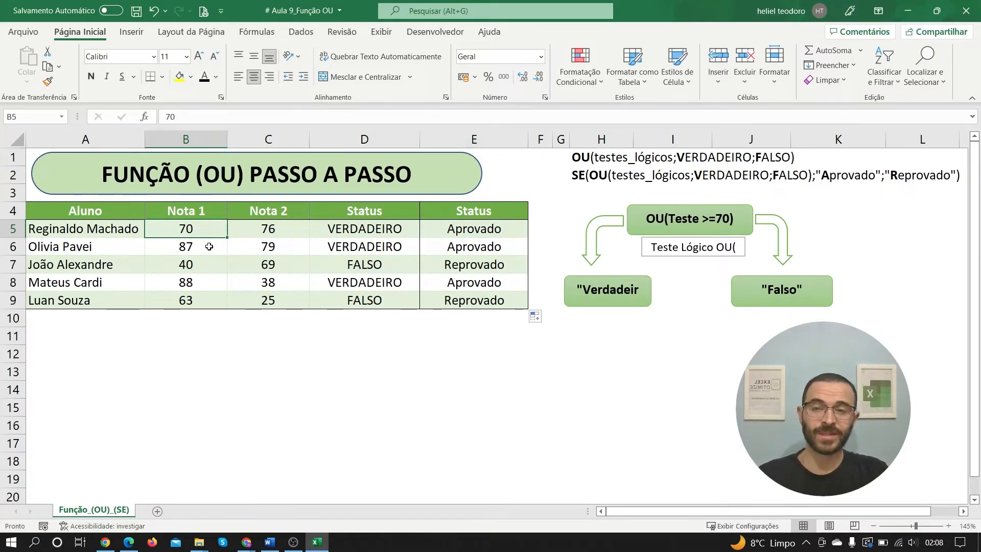
pyautogui.click(258, 229)
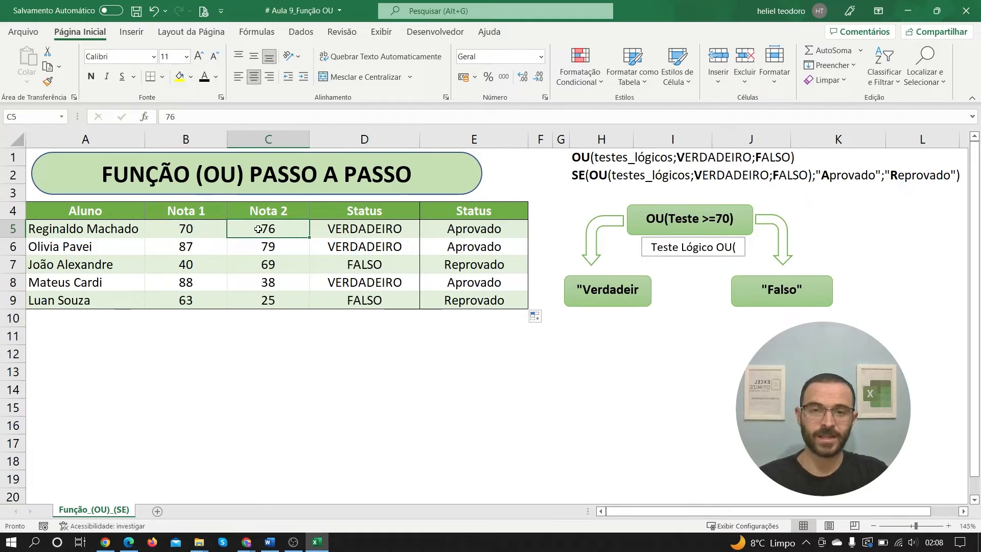
pyautogui.click(198, 249)
pyautogui.click(268, 246)
pyautogui.click(191, 266)
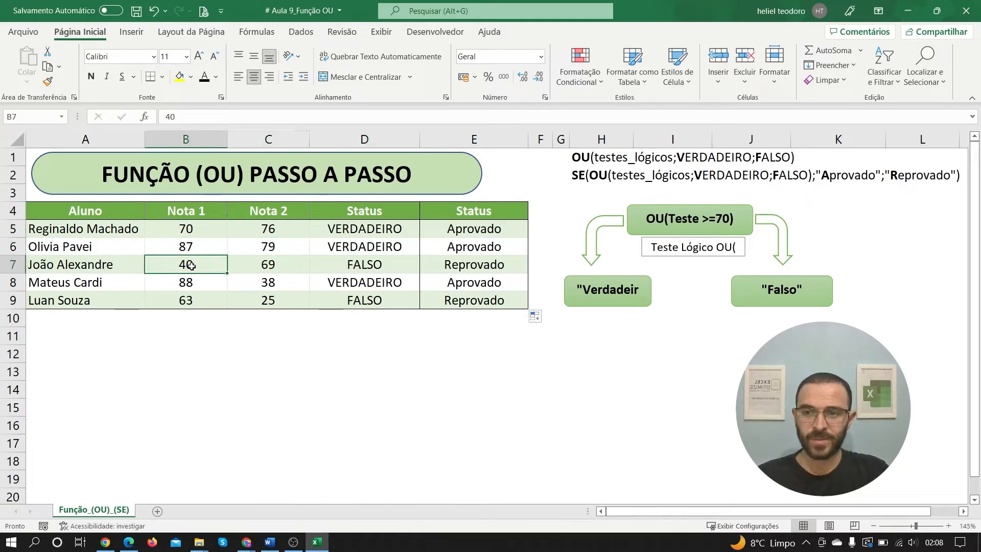
# - Change the Nota 2 grade in C7 to 70
pyautogui.click(268, 265)
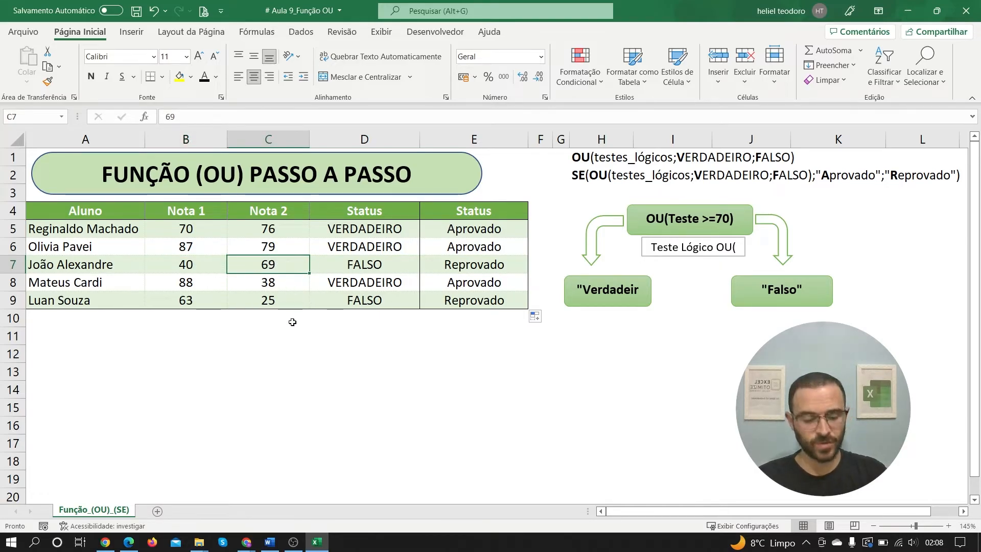
pyautogui.write('70')
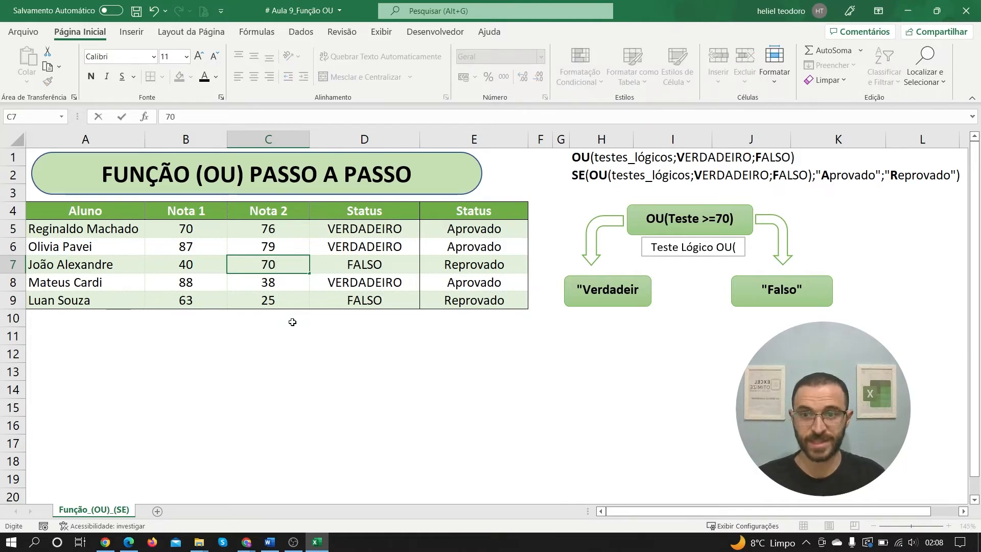
pyautogui.press('Return')
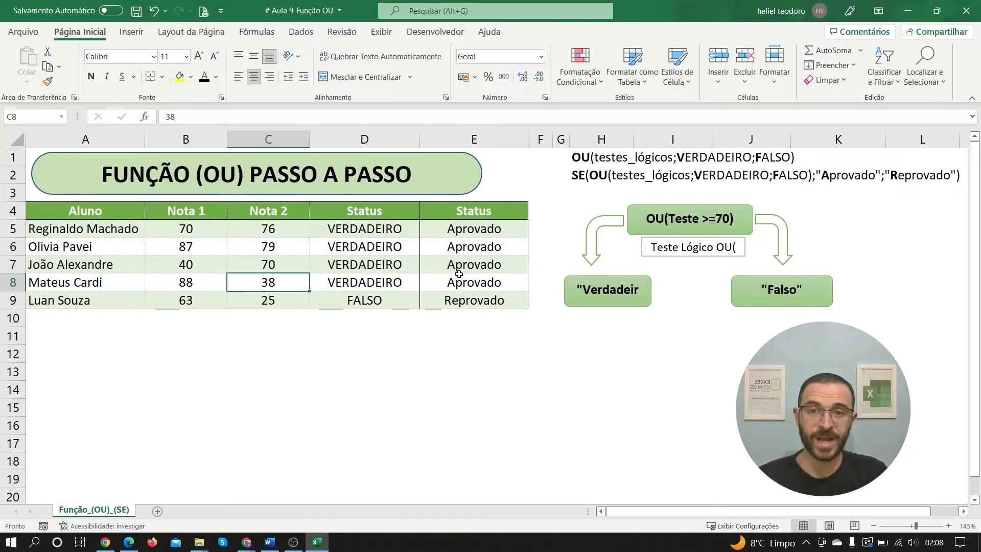
# - Compare both grades in row 9 with the results in the two Status columns
pyautogui.click(183, 303)
pyautogui.press('Right')
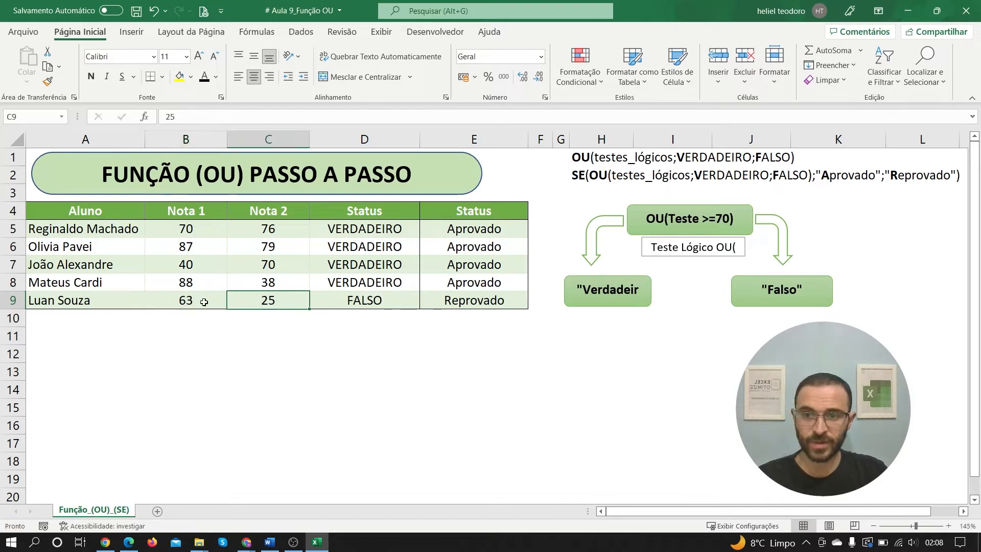
pyautogui.click(204, 302)
pyautogui.click(267, 302)
pyautogui.click(365, 302)
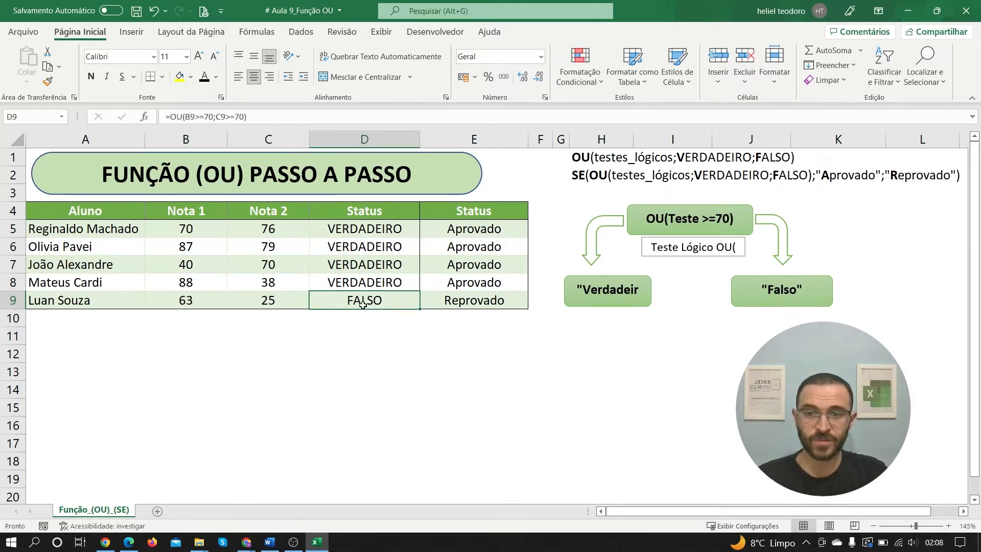
pyautogui.click(465, 303)
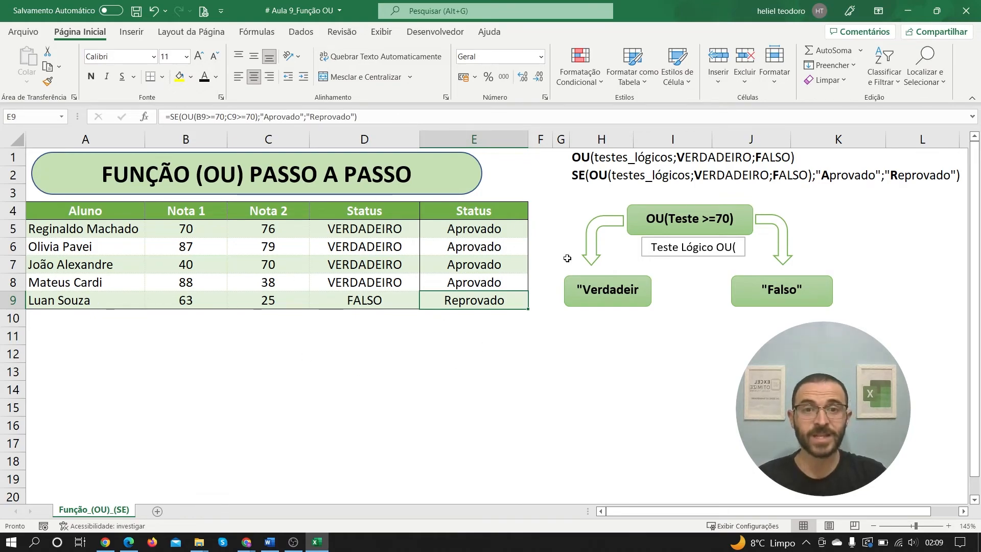
pyautogui.click(120, 213)
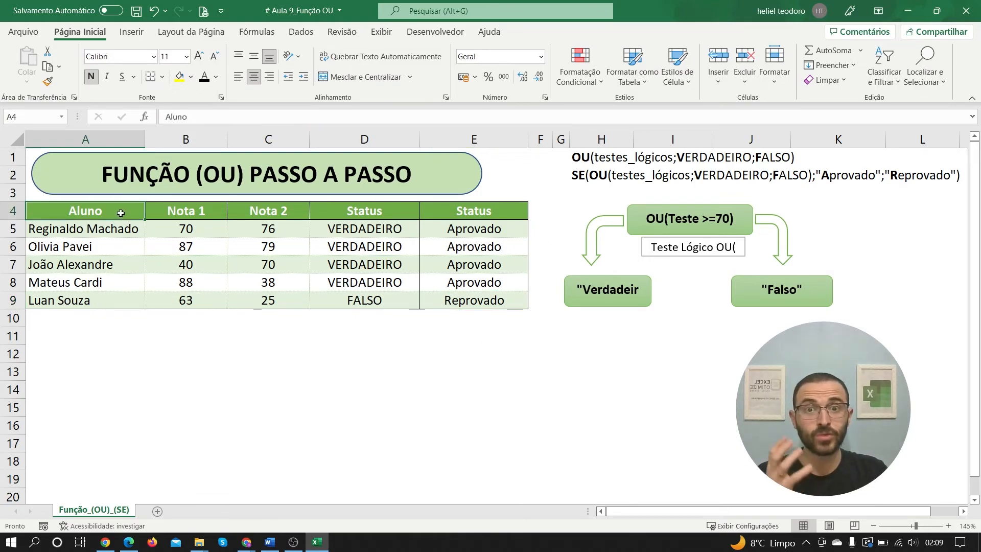